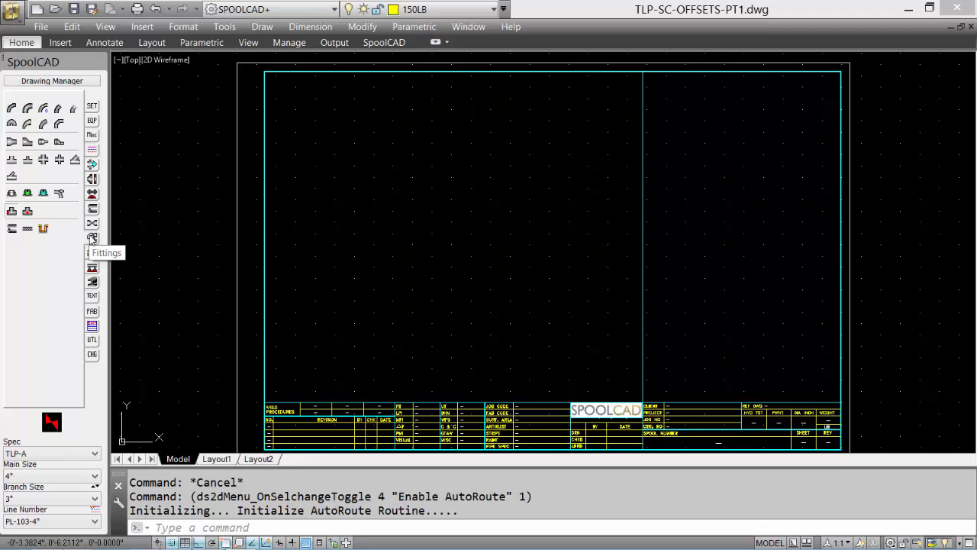
# Draw a short 4" pipe sloping down to the right along the isometric axis in the upper-left area of the sheet
pyautogui.click(11, 229)
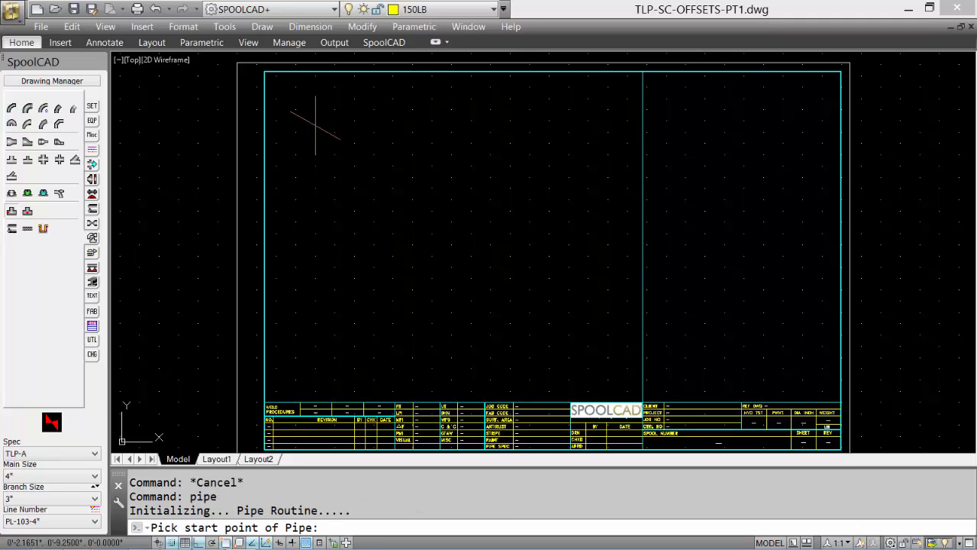
pyautogui.click(323, 130)
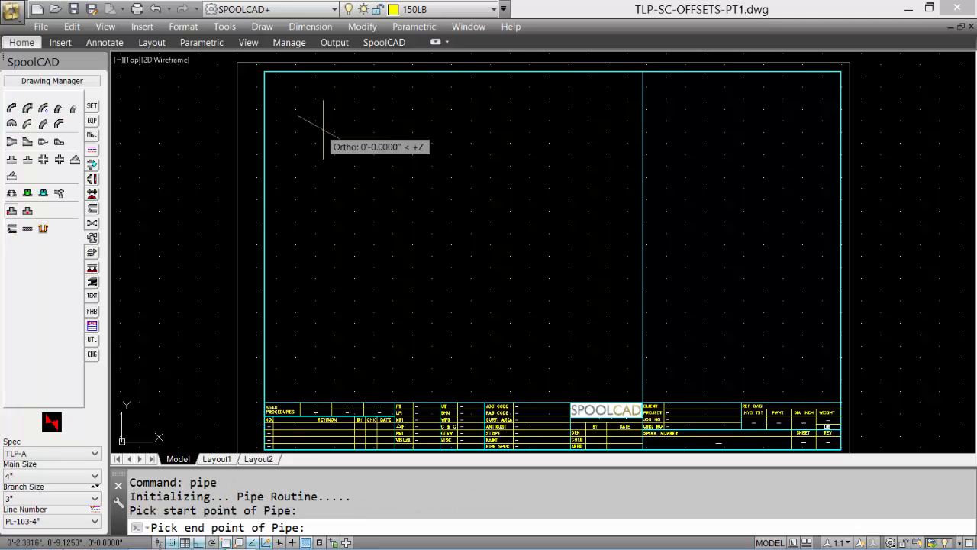
pyautogui.click(374, 169)
pyautogui.scroll(3, 372, 165)
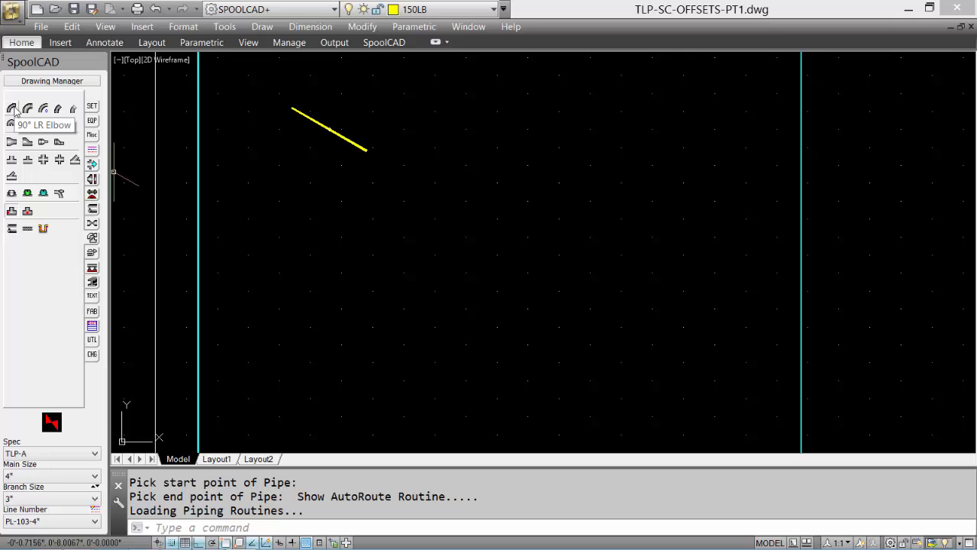
# Add a 90° LR elbow at the pipe's end, with Ortho off, turned off-axis down to the left
pyautogui.click(12, 109)
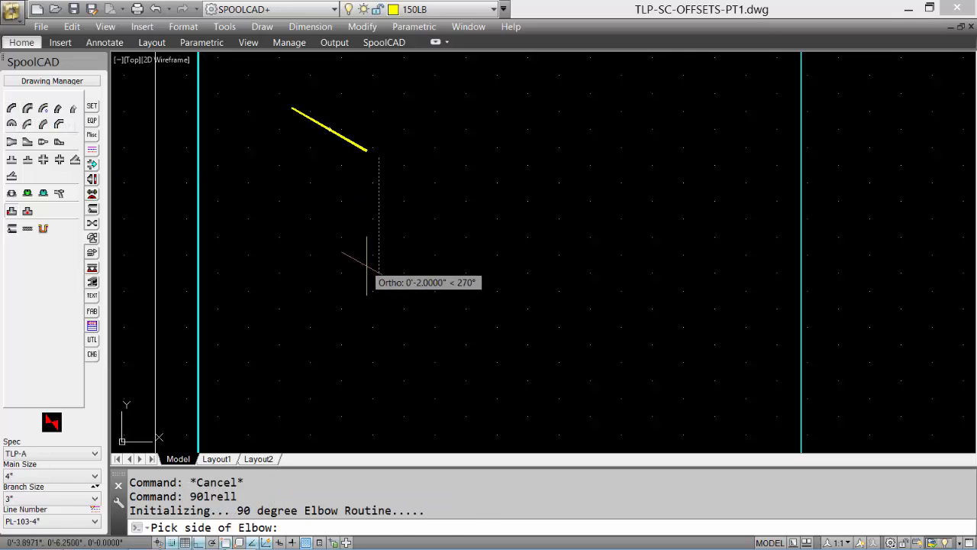
pyautogui.press('F5')
pyautogui.press('F5')
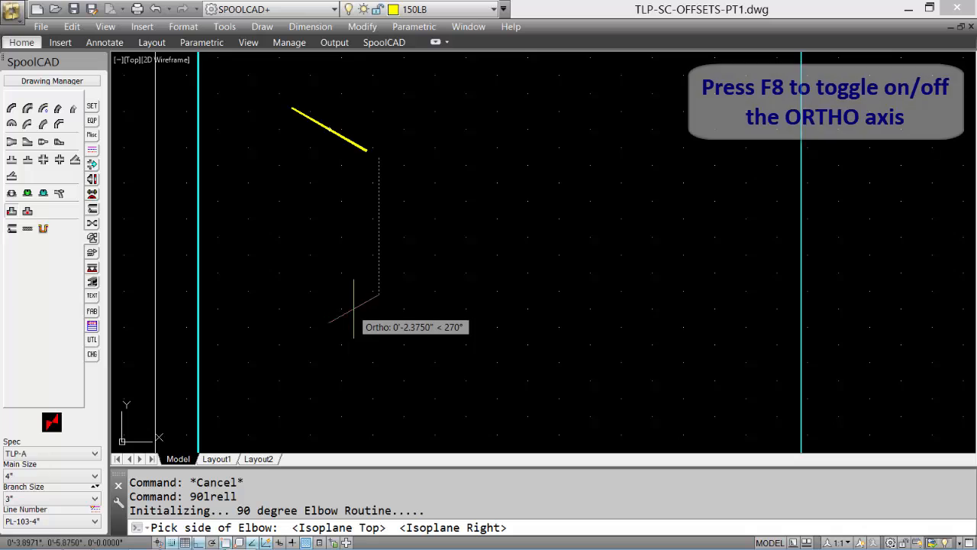
pyautogui.press('F8')
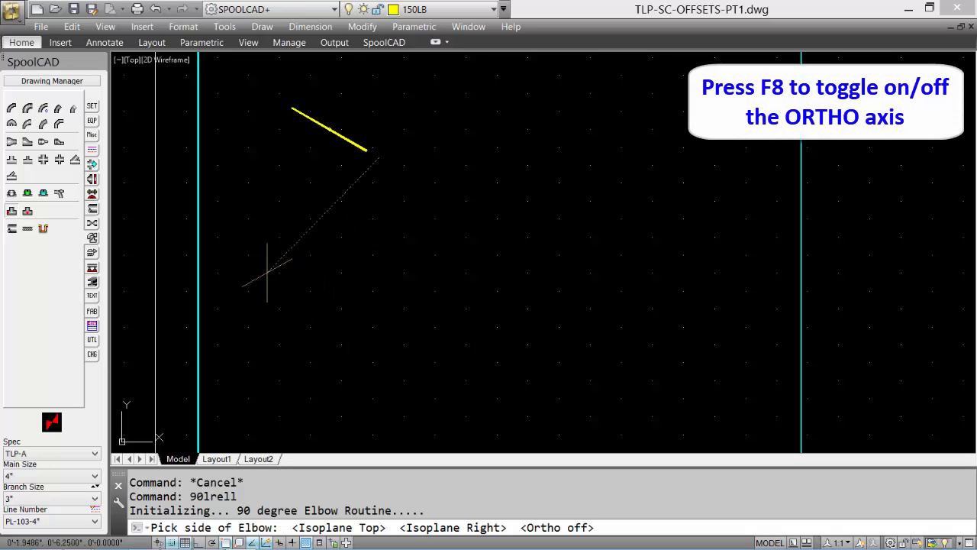
pyautogui.click(323, 256)
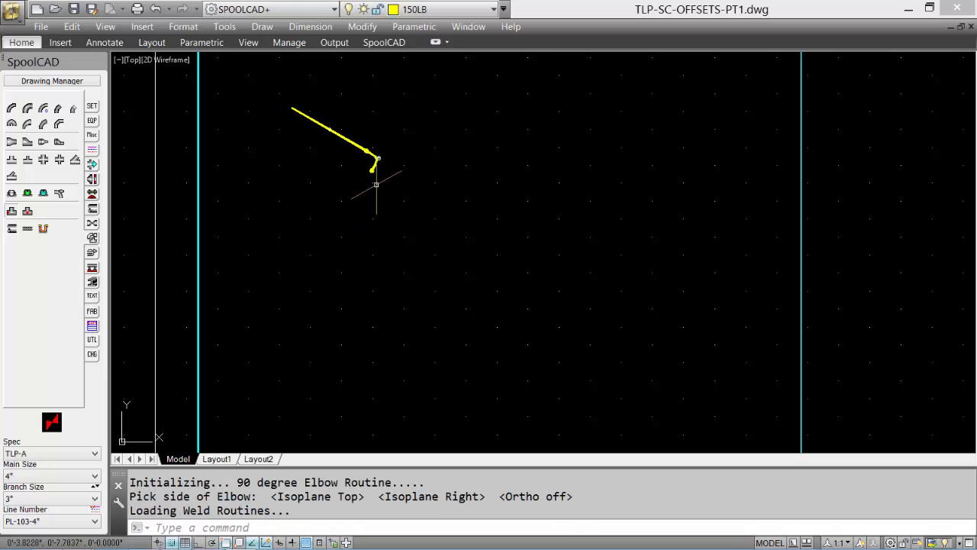
pyautogui.scroll(2, 360, 183)
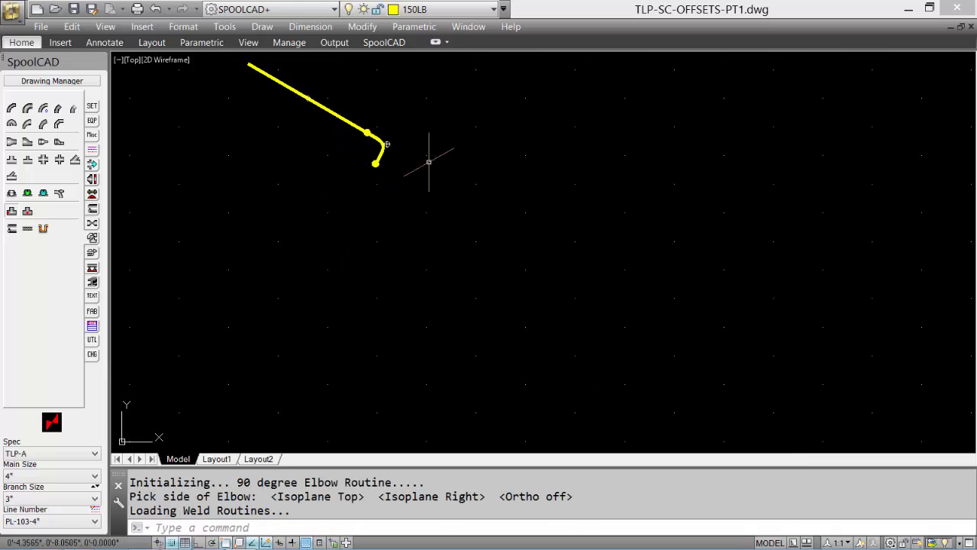
# Extend the line from the 90° elbow with an offset pipe about 2.23" long
pyautogui.click(12, 229)
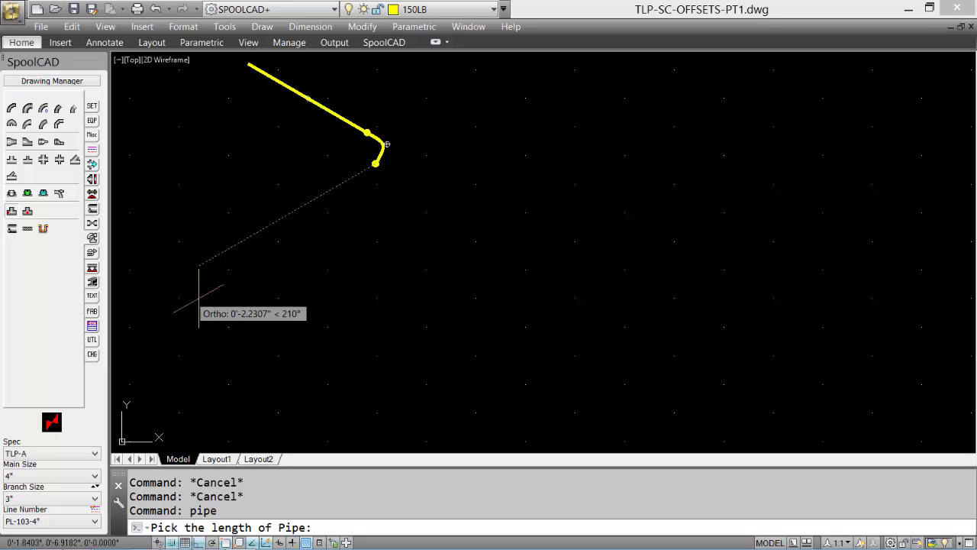
pyautogui.click(198, 267)
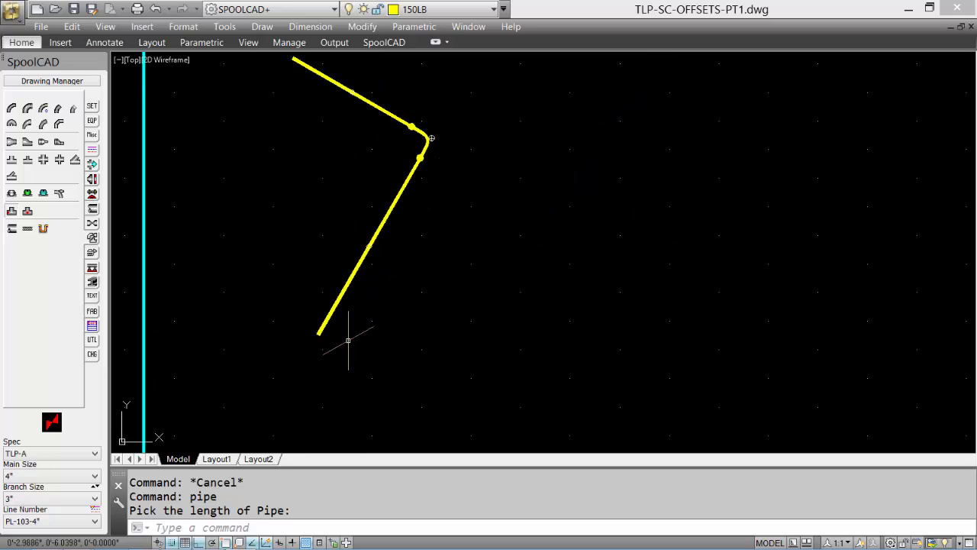
pyautogui.moveTo(345, 326)
pyautogui.mouseDown(button='middle')
pyautogui.moveTo(368, 278)
pyautogui.moveTo(370, 242)
pyautogui.mouseUp(button='middle')
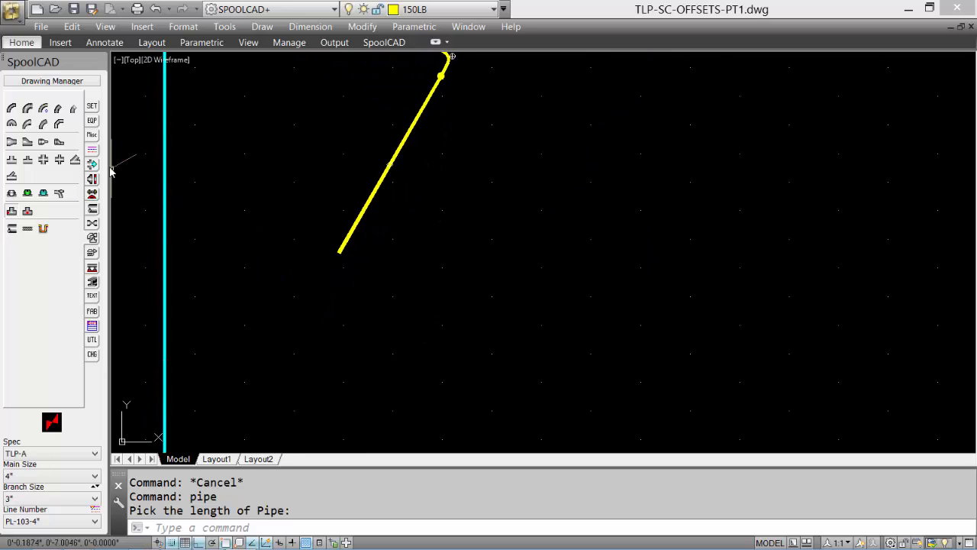
# Add a 45° elbow at the offset pipe's end, turned vertically with Ortho on, and continue with a pipe straight down
pyautogui.click(58, 111)
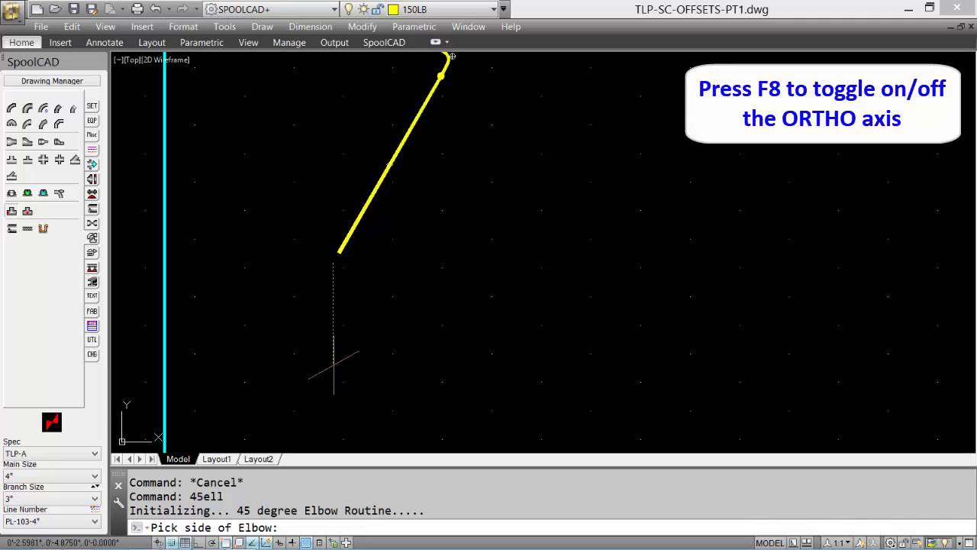
pyautogui.press('F8')
pyautogui.click(333, 388)
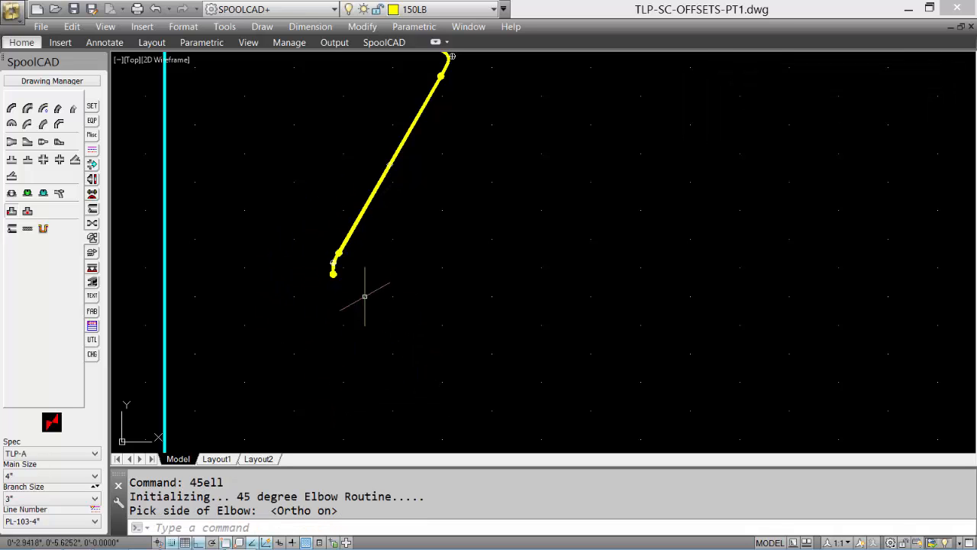
pyautogui.moveTo(448, 299); pyautogui.dragTo(463, 226, button='middle')
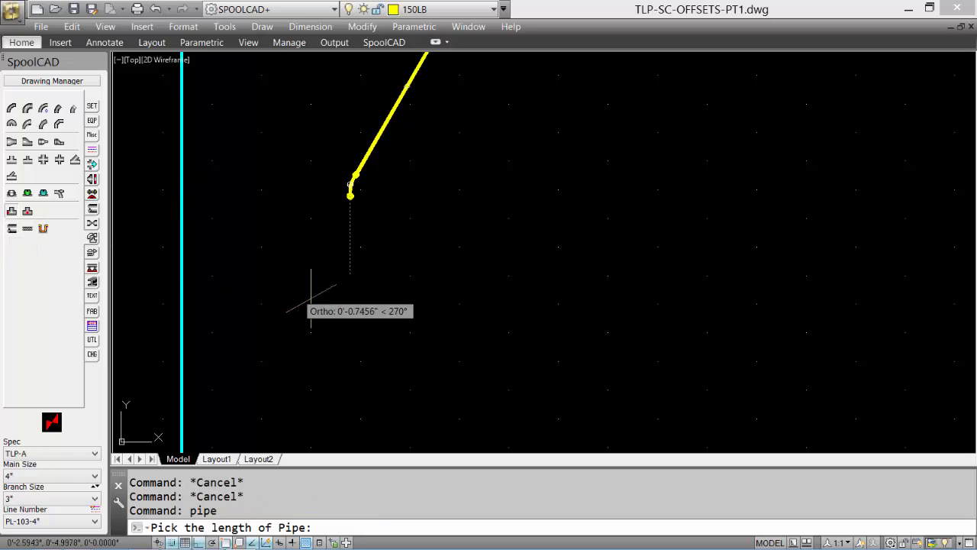
pyautogui.click(353, 343)
pyautogui.scroll(-2, 468, 294)
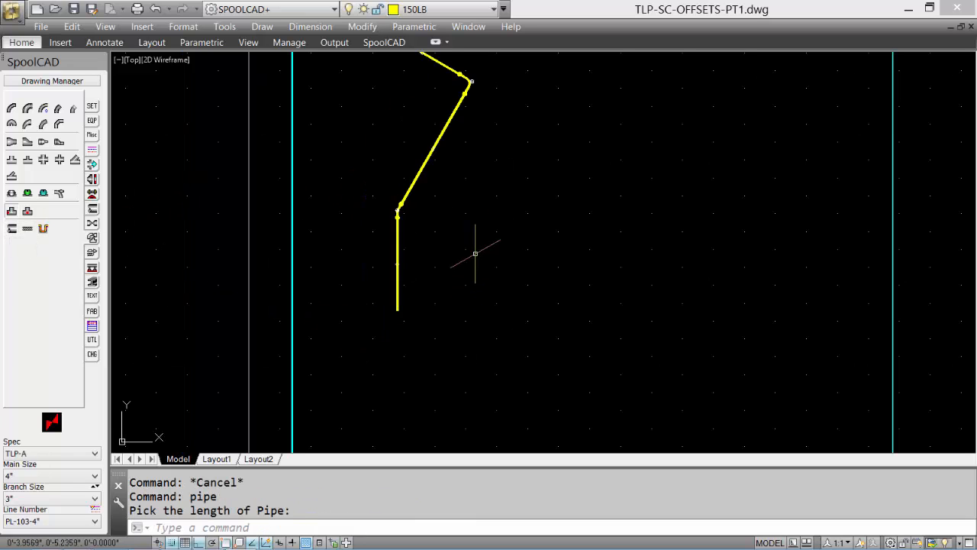
pyautogui.moveTo(473, 255); pyautogui.dragTo(436, 331, button='middle')
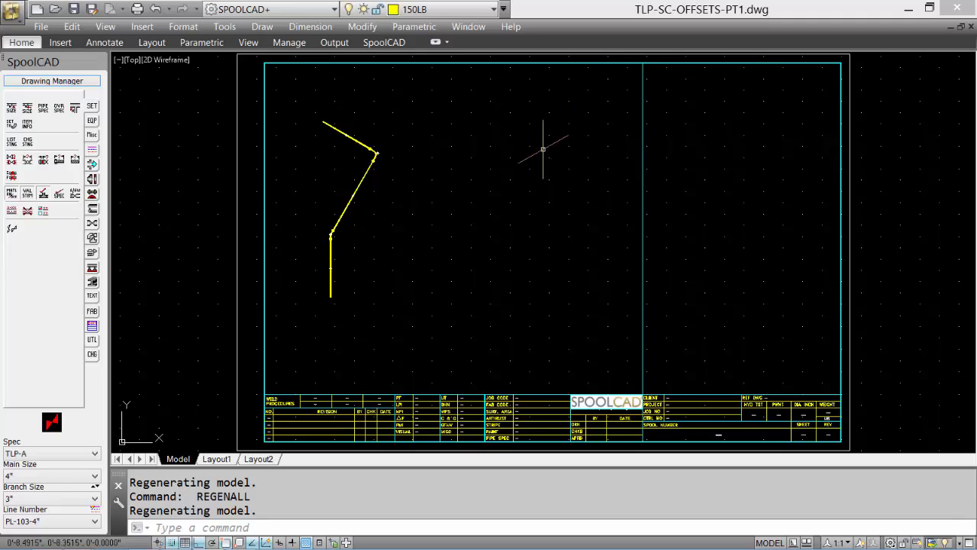
# Enable a new AutoRoute for a second line, with point and direction initialized using the next fitting inserted
pyautogui.write('z')
pyautogui.press('Return')
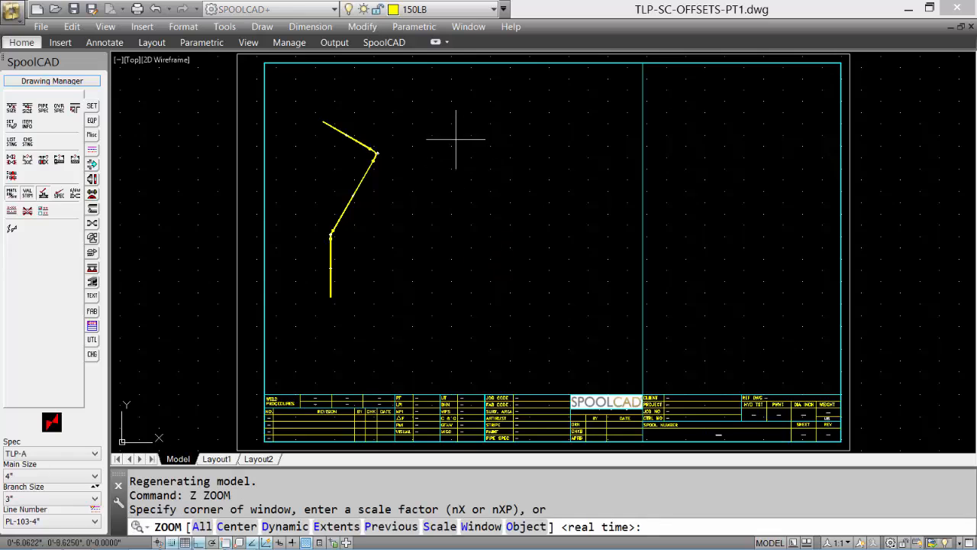
pyautogui.click(430, 68)
pyautogui.click(618, 287)
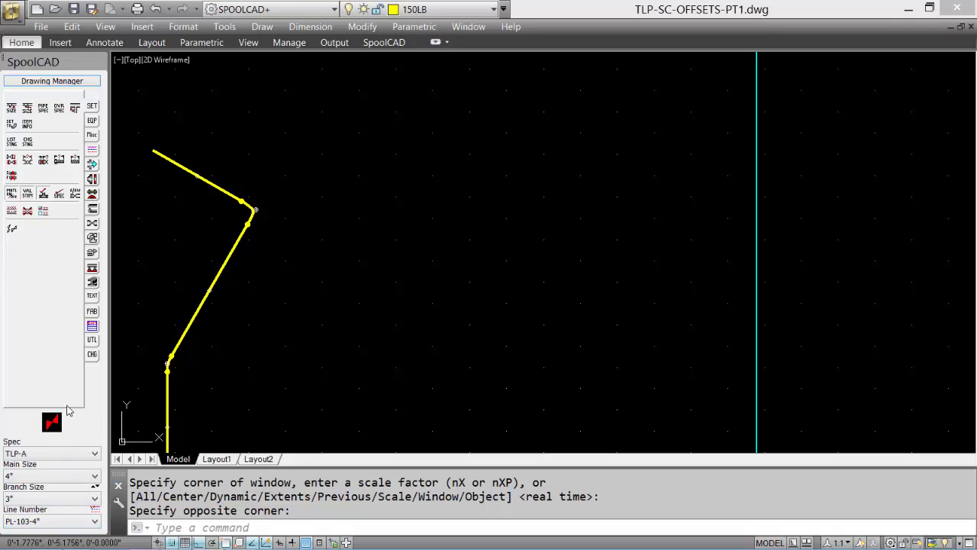
pyautogui.click(92, 164)
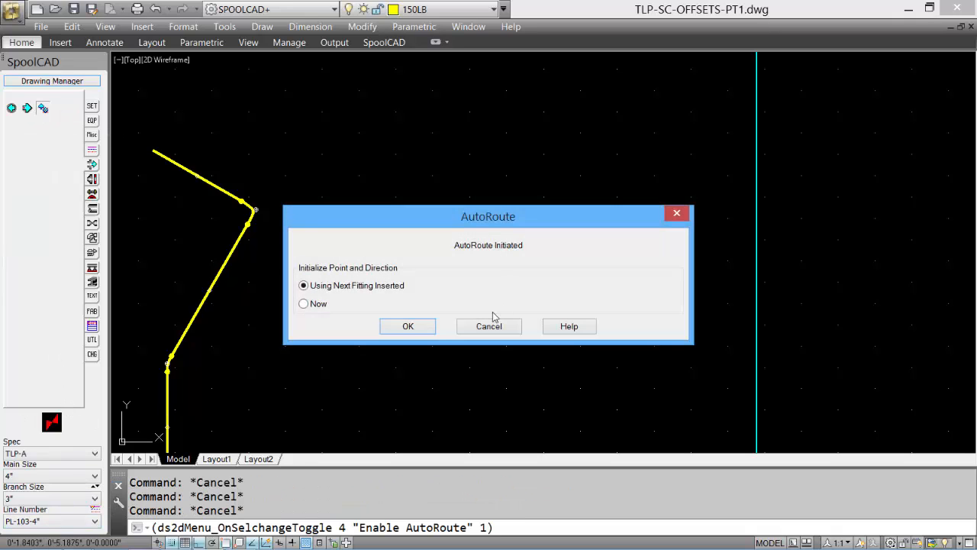
pyautogui.click(407, 327)
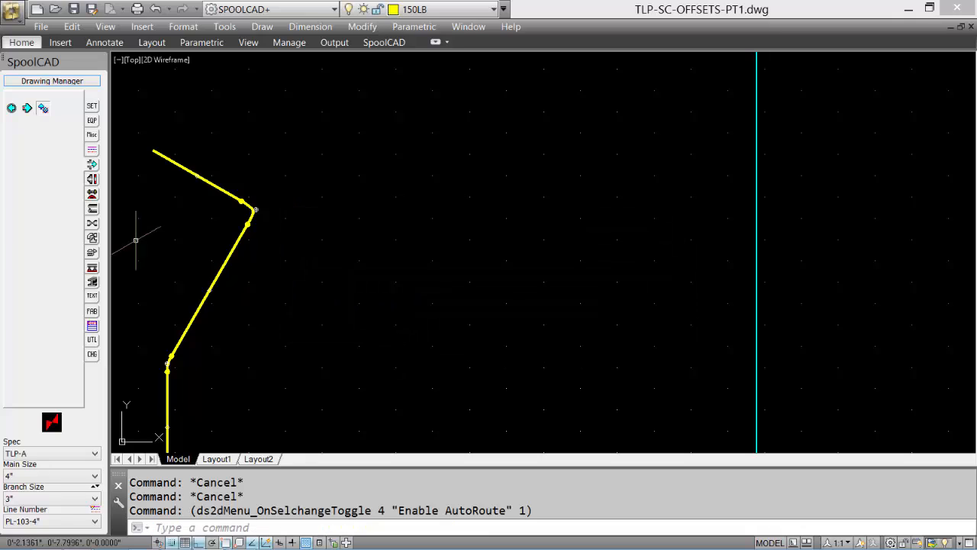
# Draw the second line's first pipe, sloping down to the left at 210° in the empty area beside the first line
pyautogui.click(92, 239)
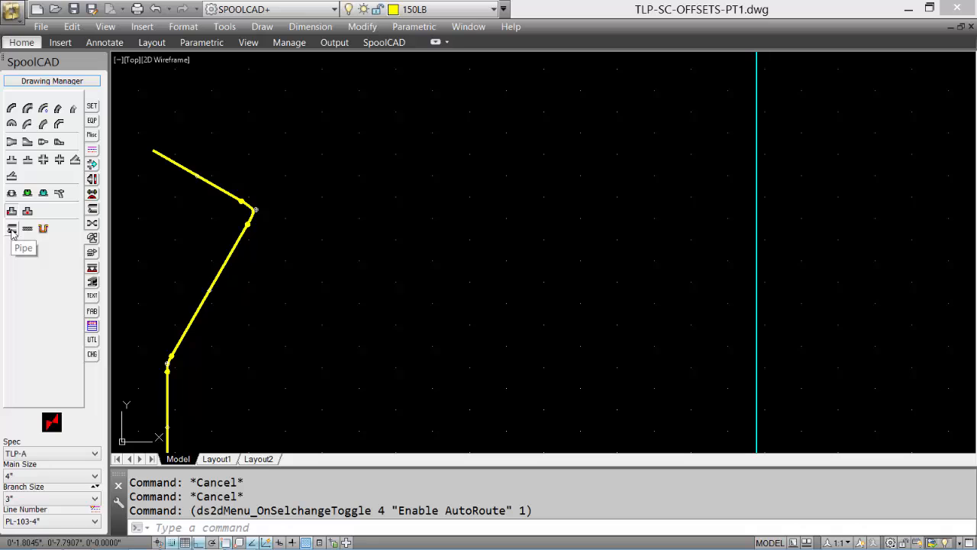
pyautogui.click(13, 231)
pyautogui.click(557, 175)
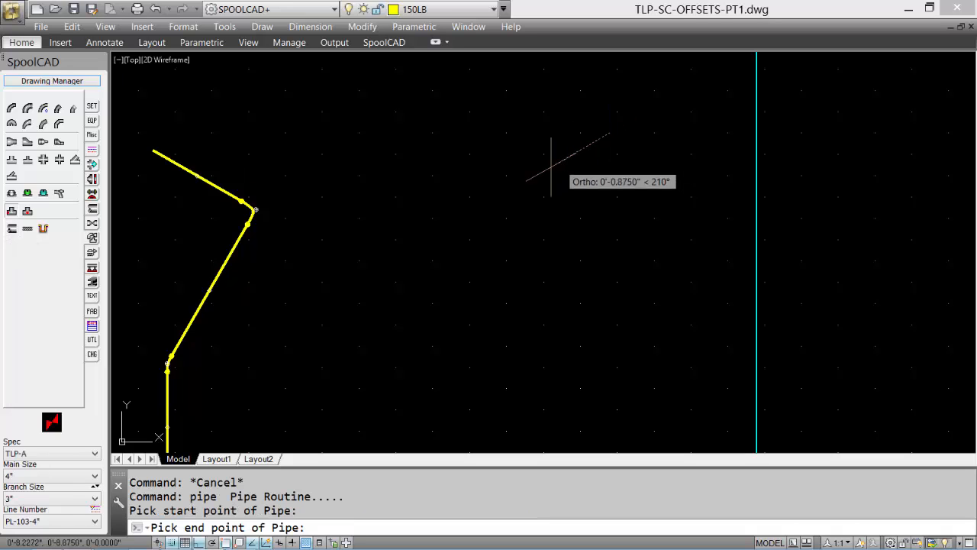
pyautogui.click(528, 205)
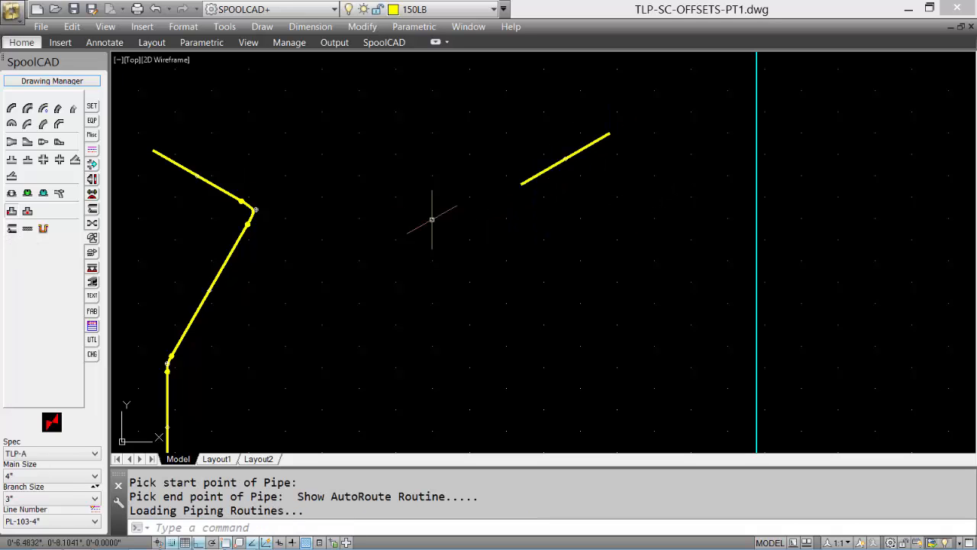
# Add a 45° elbow at the second line's open end, turned steeply downward off-axis, and continue with an offset pipe
pyautogui.click(58, 111)
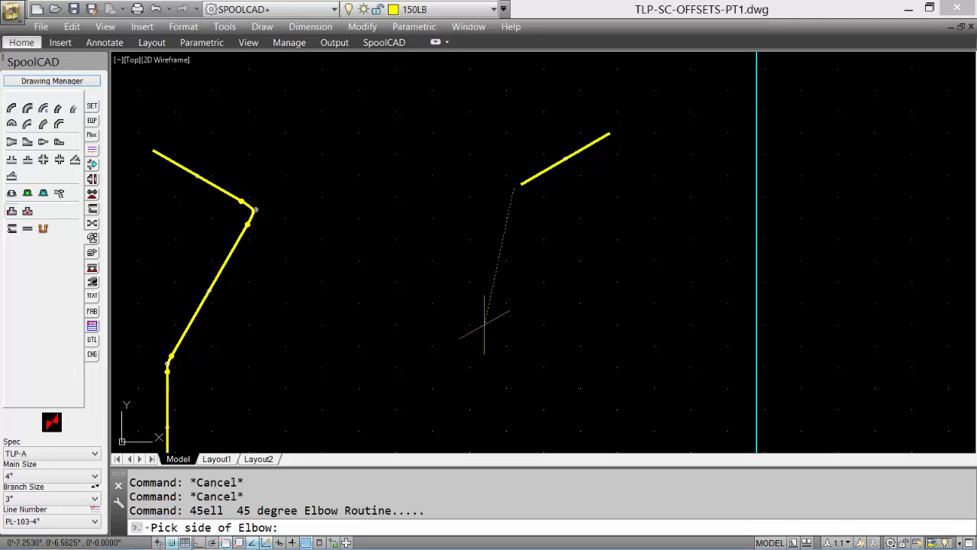
pyautogui.click(482, 325)
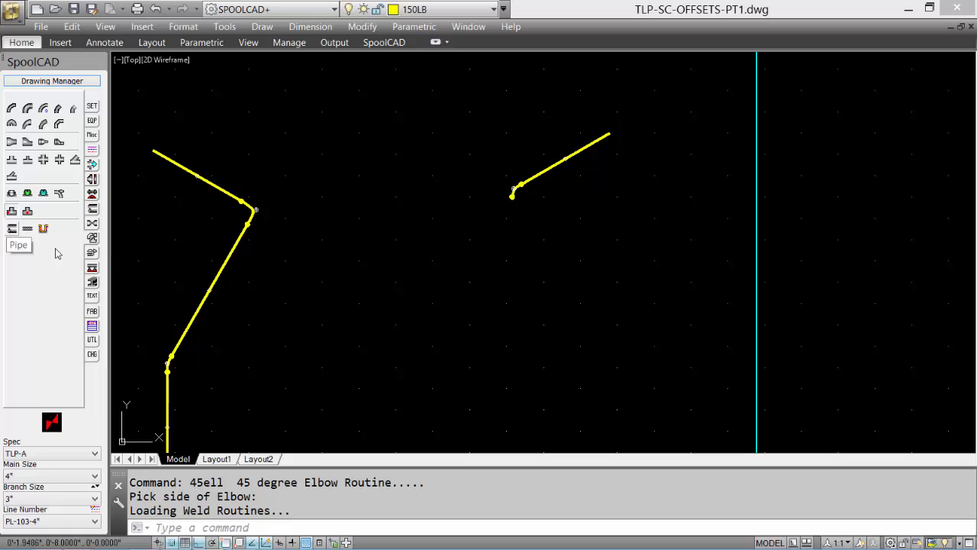
pyautogui.click(12, 229)
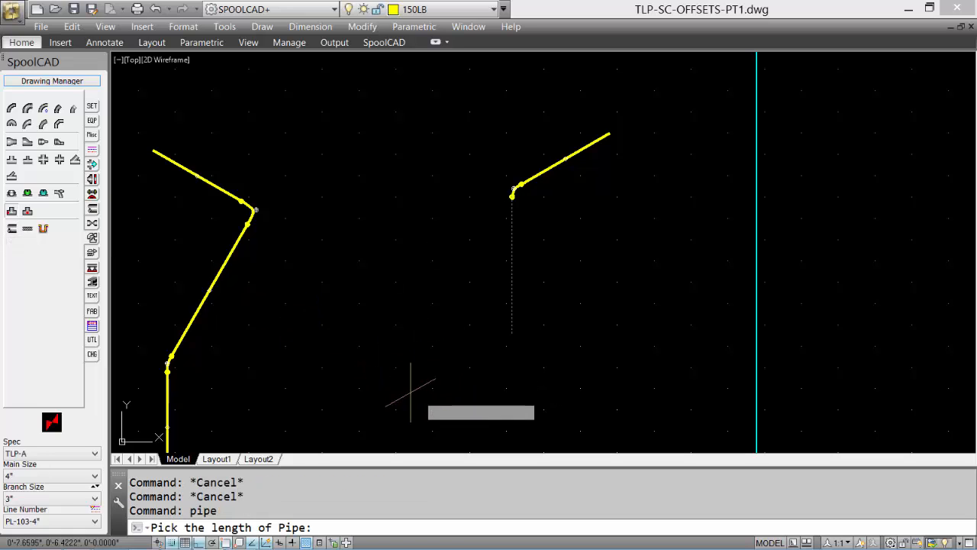
pyautogui.click(410, 321)
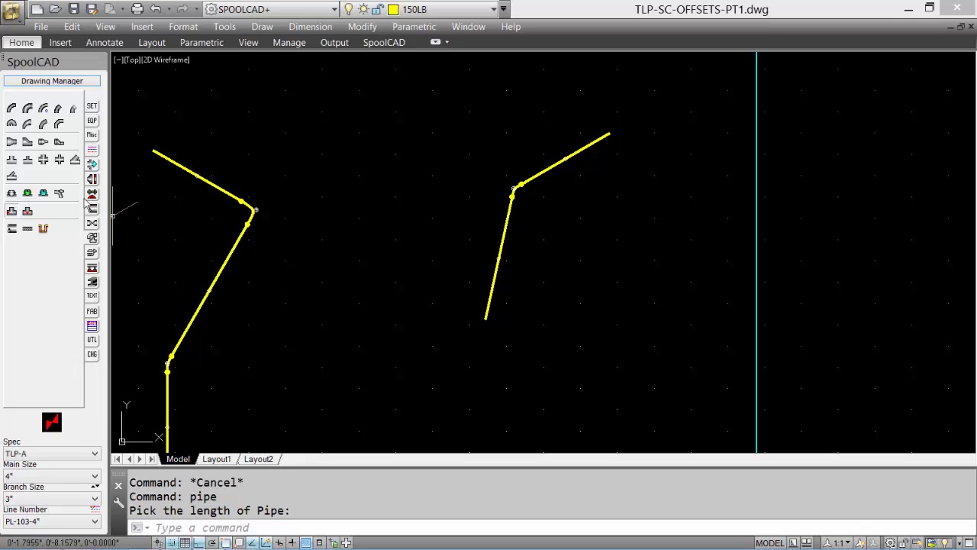
# Add another 45° elbow turning the offset back to the 210° axis and finish with a pipe down to the left
pyautogui.click(58, 111)
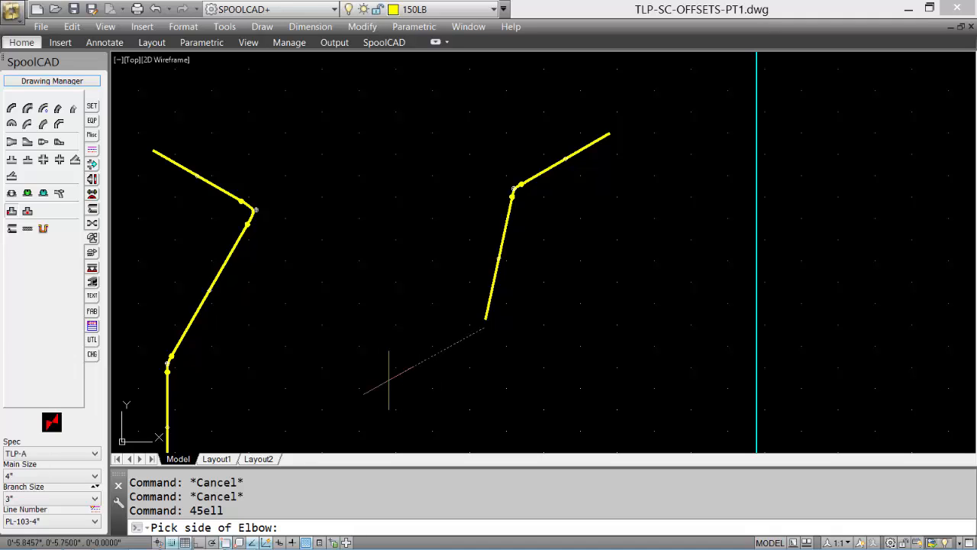
pyautogui.click(389, 379)
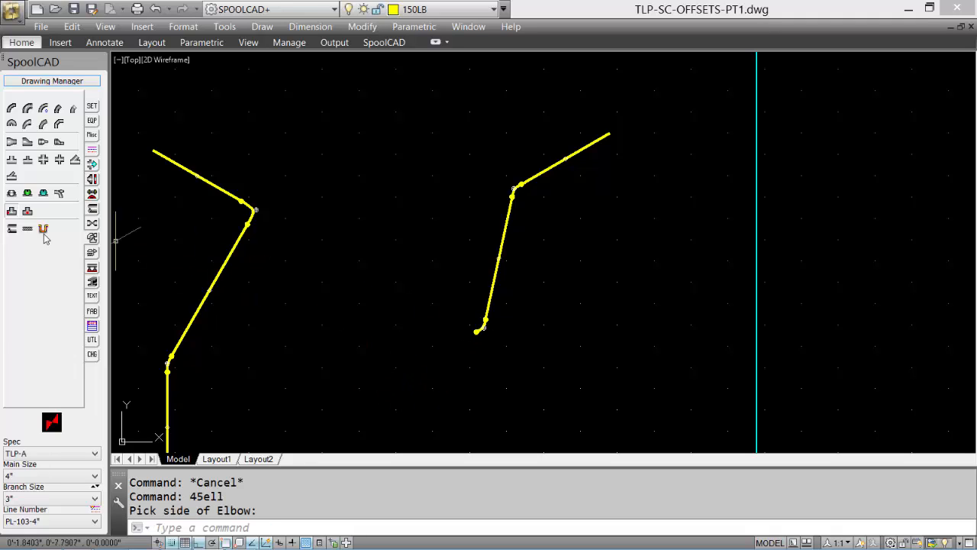
pyautogui.click(11, 229)
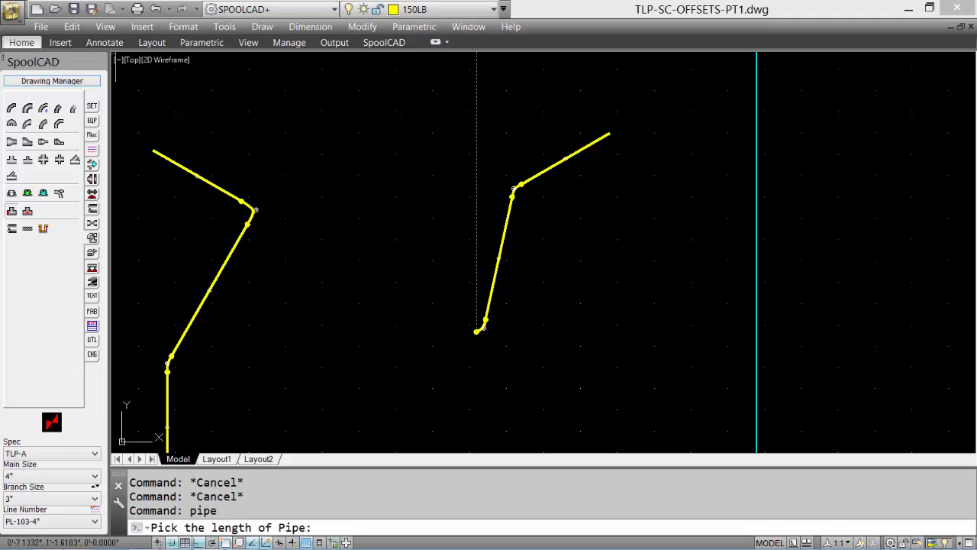
pyautogui.click(390, 380)
pyautogui.scroll(-1, 392, 382)
pyautogui.scroll(2, 624, 209)
pyautogui.scroll(-1, 613, 205)
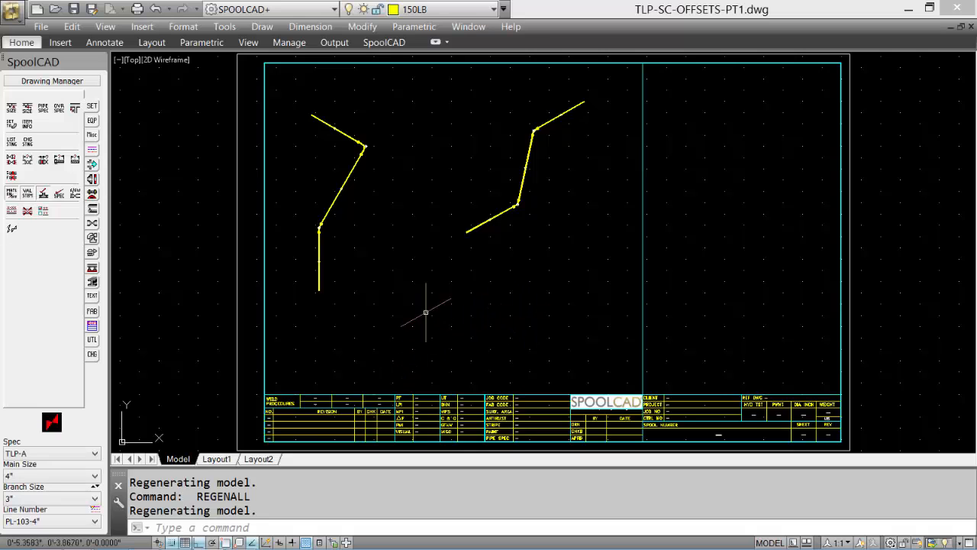
# Enable a new AutoRoute for a third line below the existing two, initializing point and direction using the next fitting inserted
pyautogui.write('z')
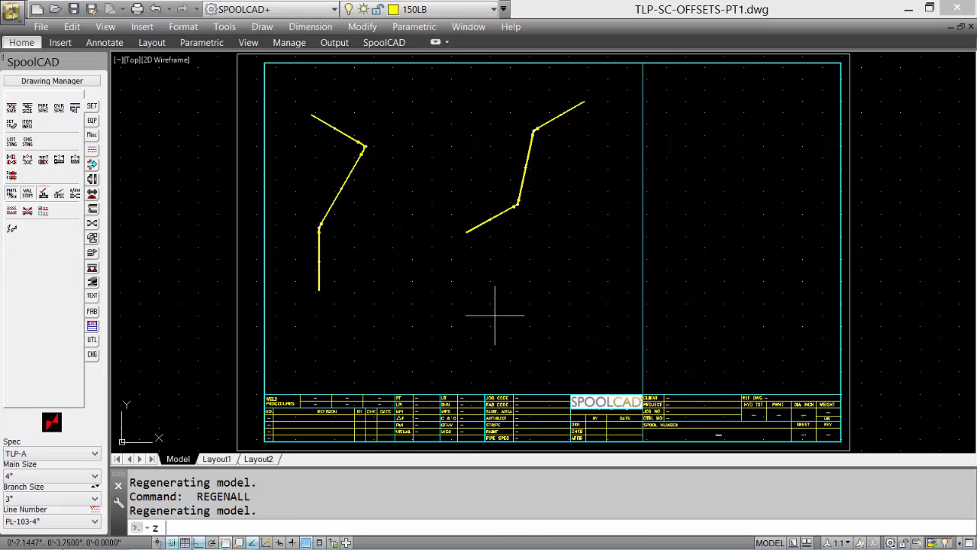
pyautogui.press('Return')
pyautogui.click(363, 270)
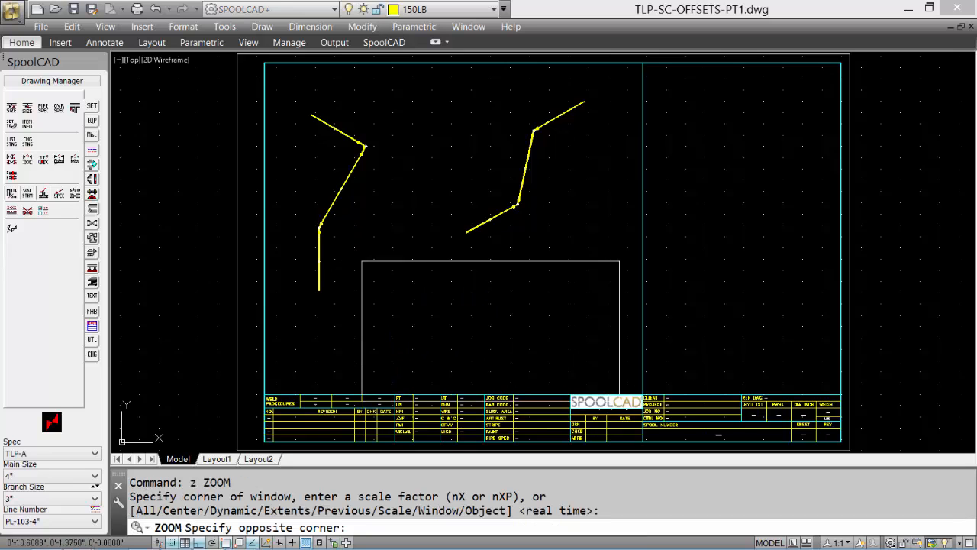
pyautogui.click(620, 392)
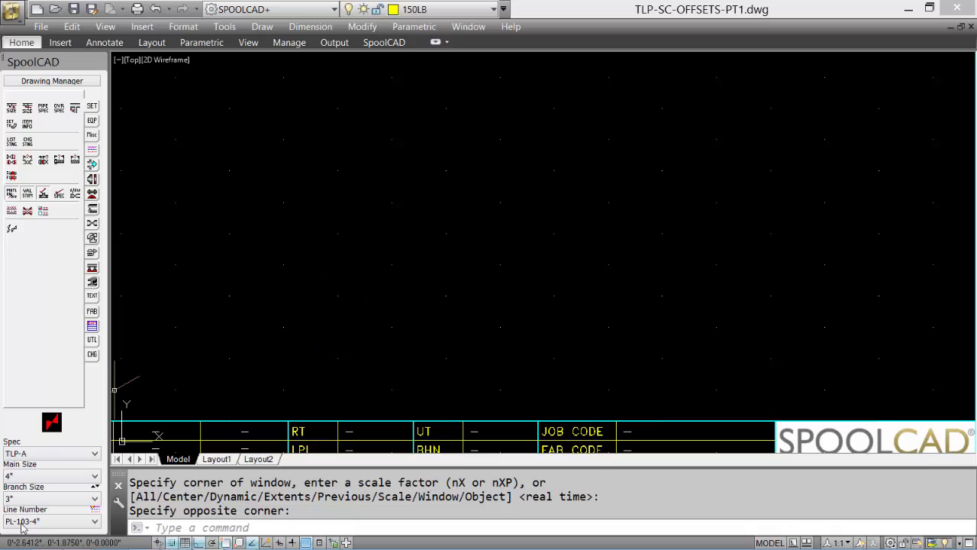
pyautogui.click(92, 164)
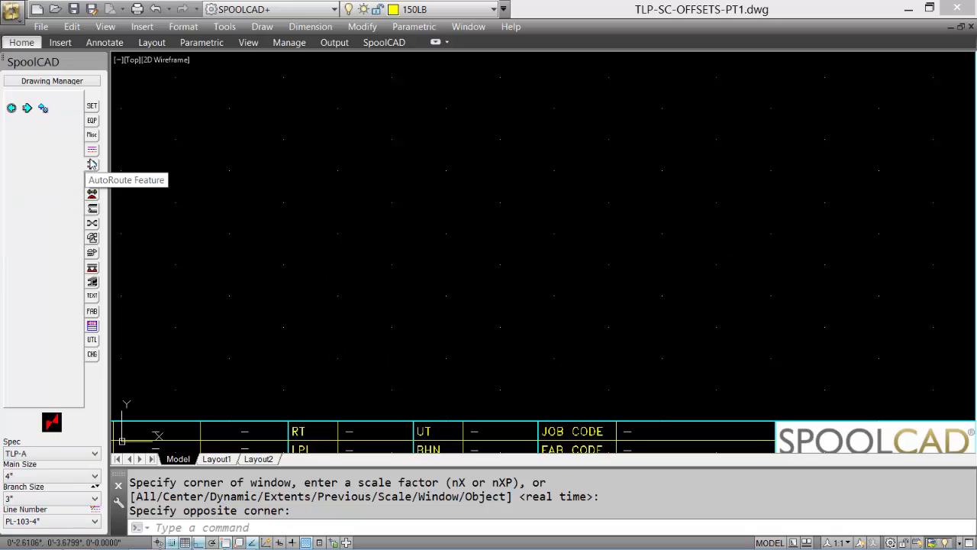
pyautogui.click(42, 108)
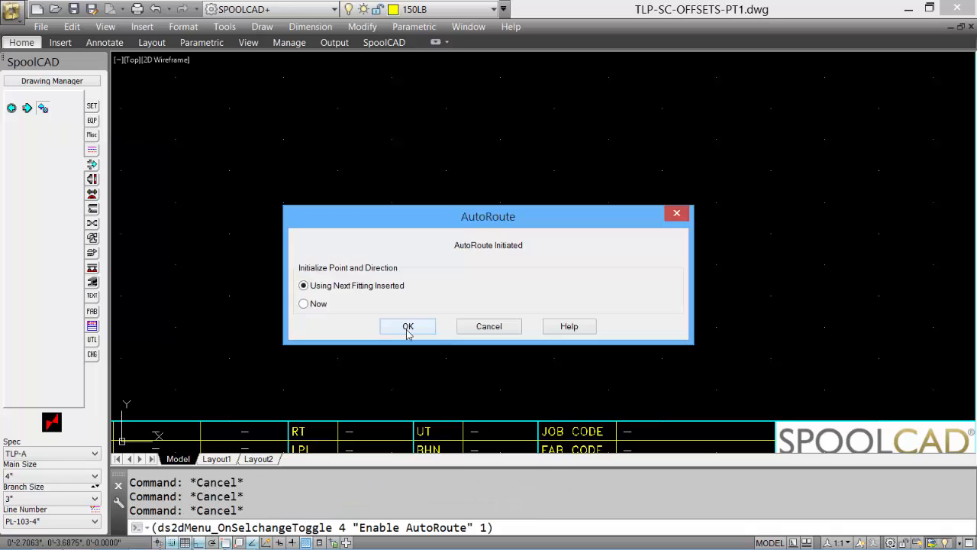
pyautogui.click(407, 326)
# Draw the third line's first pipe, rising to the right along the isometric axis in the empty area above the title block
pyautogui.click(92, 238)
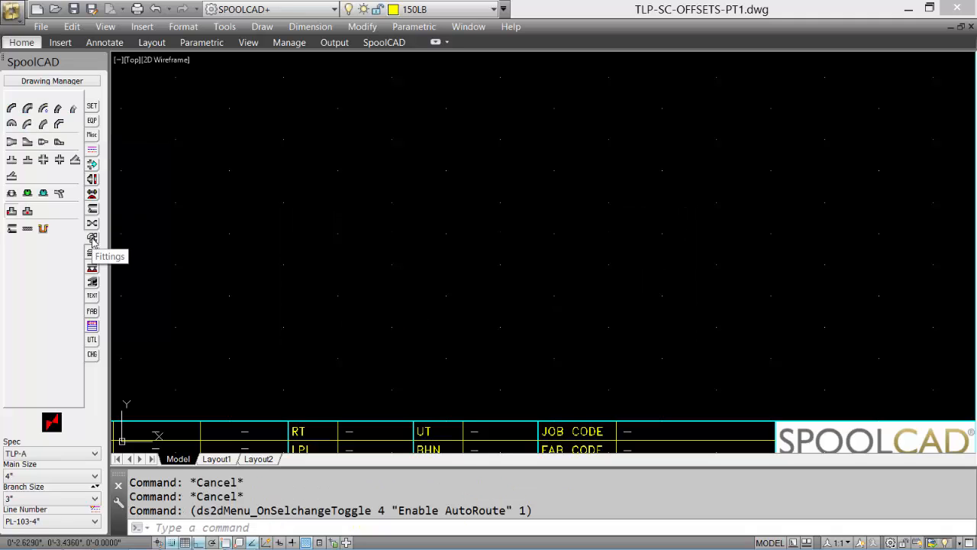
pyautogui.click(11, 228)
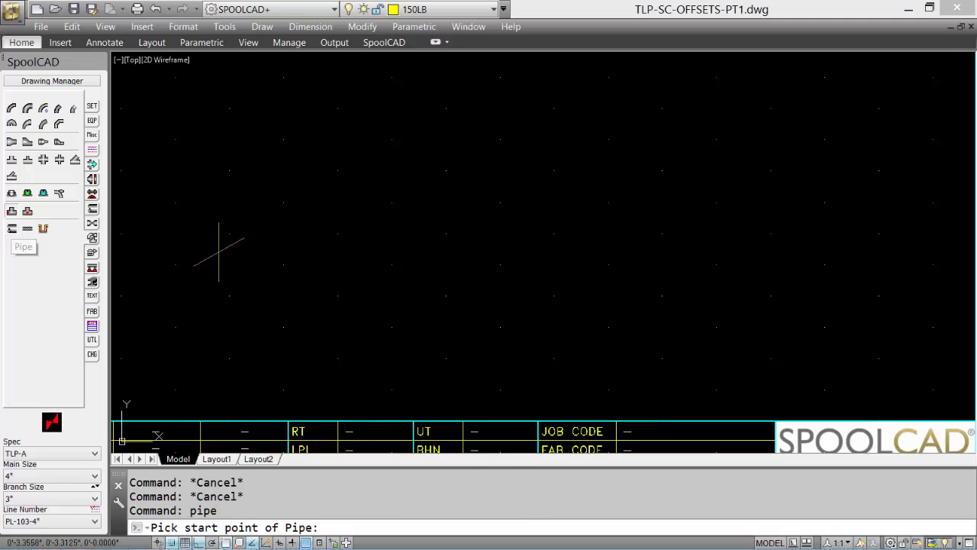
pyautogui.click(337, 284)
pyautogui.click(542, 165)
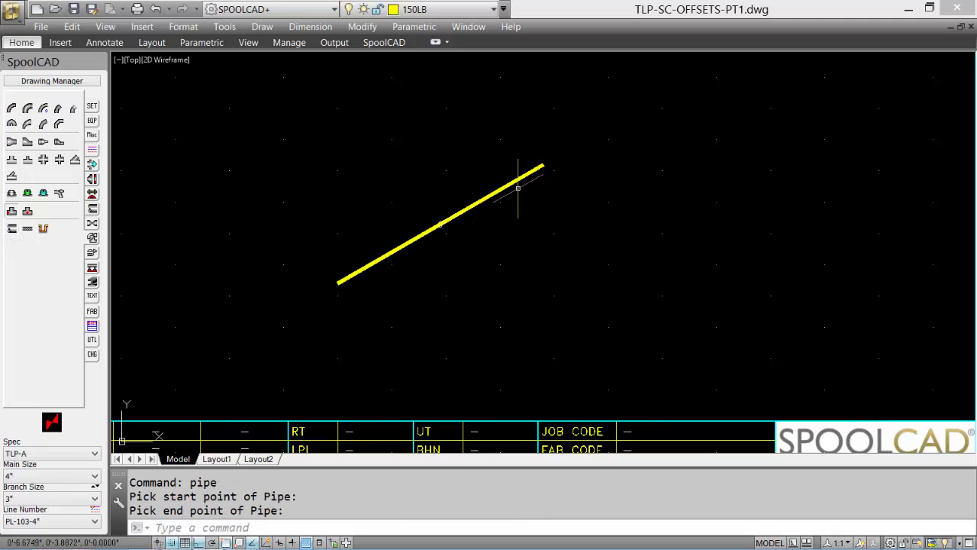
# Add a diameter-4, 60° pipe bend with both tangent ends 5 pipe diameters, turned down to the right, and continue with a pipe
pyautogui.click(44, 126)
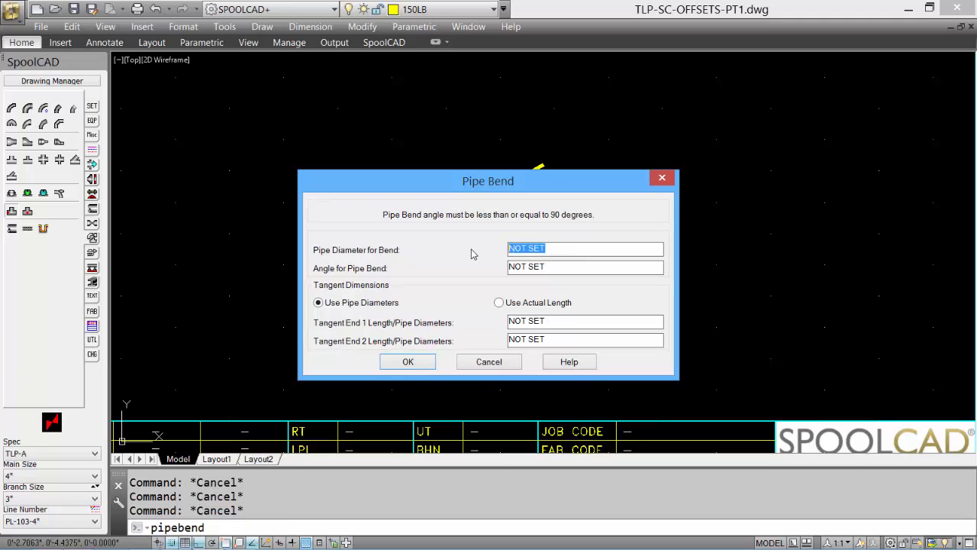
pyautogui.write('4')
pyautogui.moveTo(581, 267); pyautogui.dragTo(483, 266)
pyautogui.write('60')
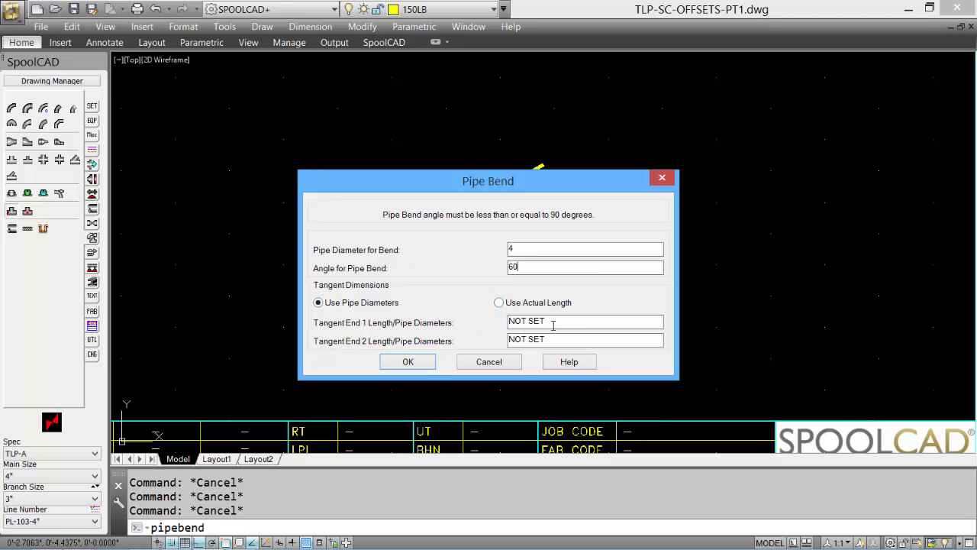
pyautogui.moveTo(548, 321); pyautogui.dragTo(477, 336)
pyautogui.write('55')
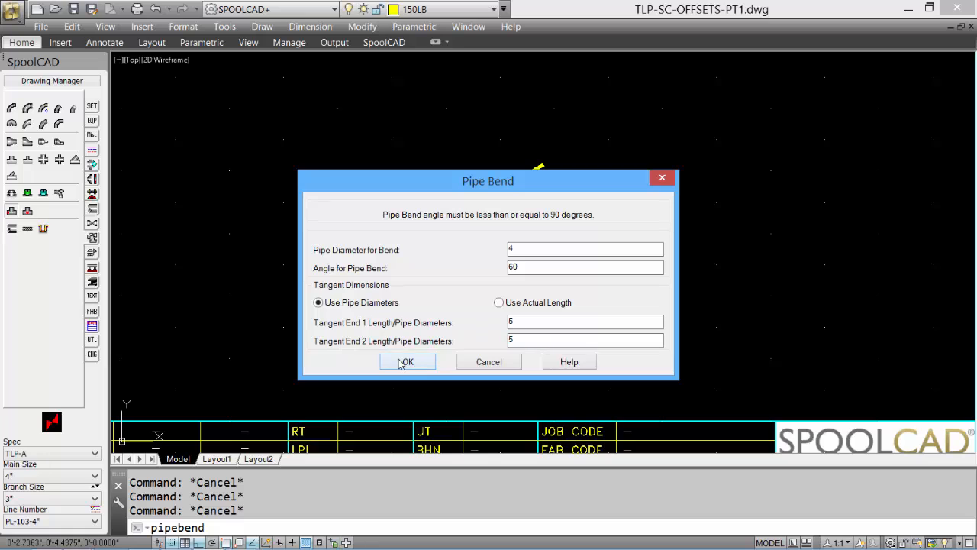
pyautogui.click(405, 362)
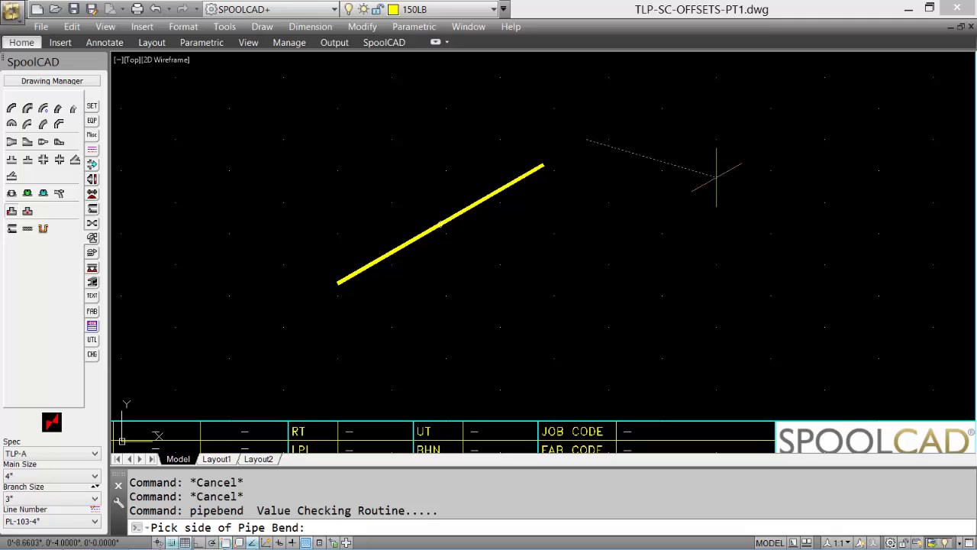
pyautogui.click(734, 183)
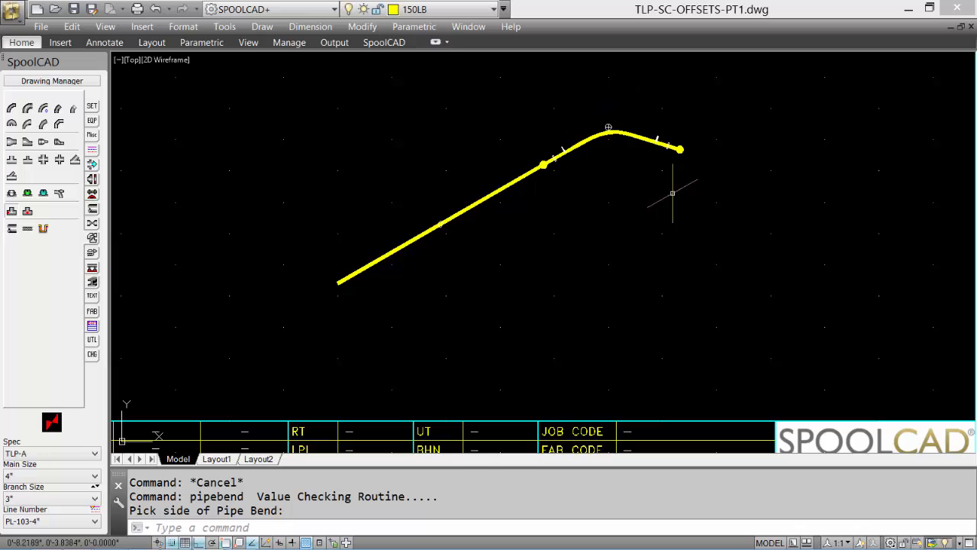
pyautogui.click(12, 229)
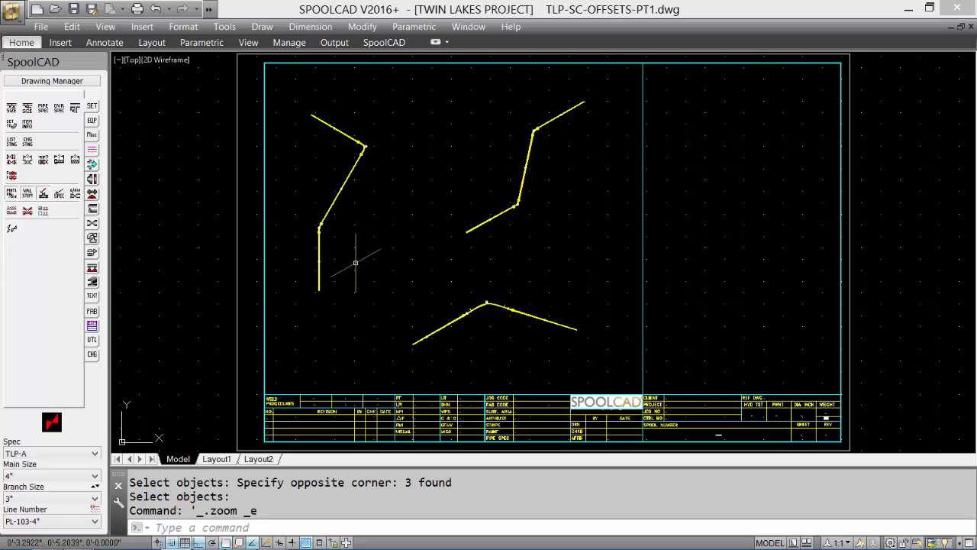
# Set up a flat offset dimension as Fittings + Pipe with cut lengths shown, entering 4'-5" for both side 1 and side 2
pyautogui.click(91, 341)
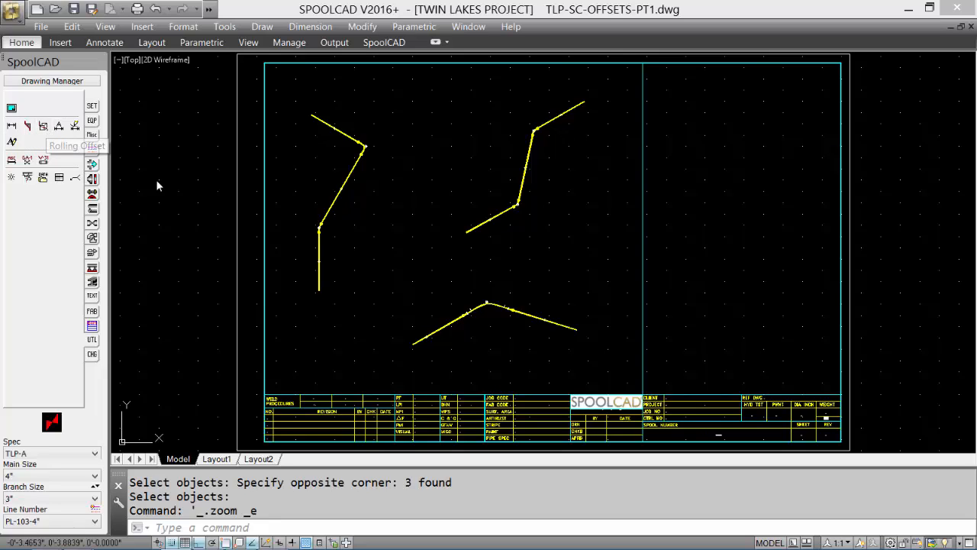
pyautogui.click(28, 128)
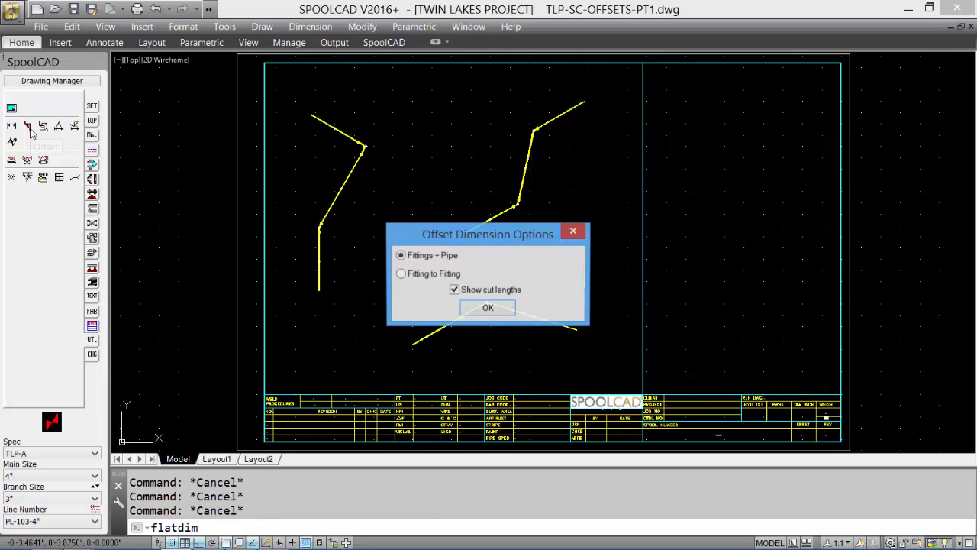
pyautogui.click(488, 309)
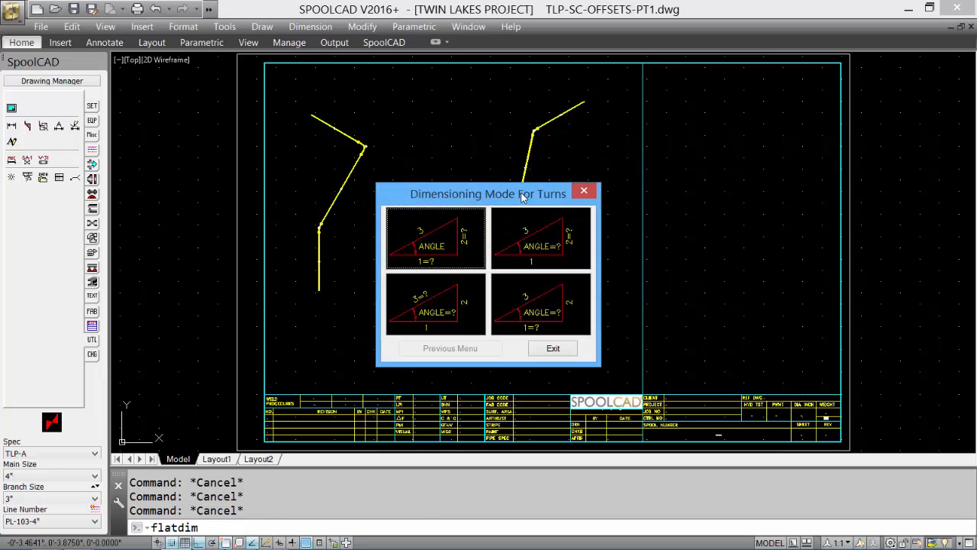
pyautogui.click(441, 317)
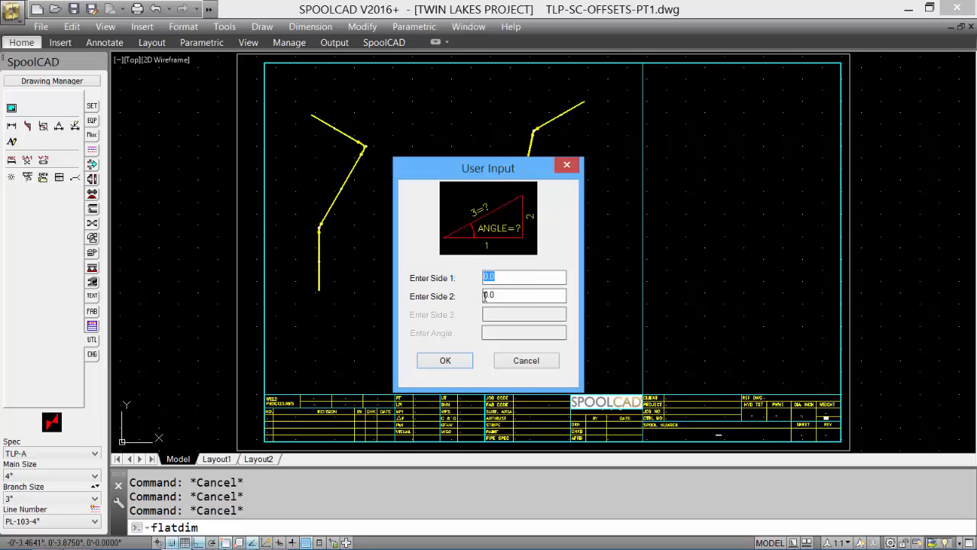
pyautogui.click(446, 361)
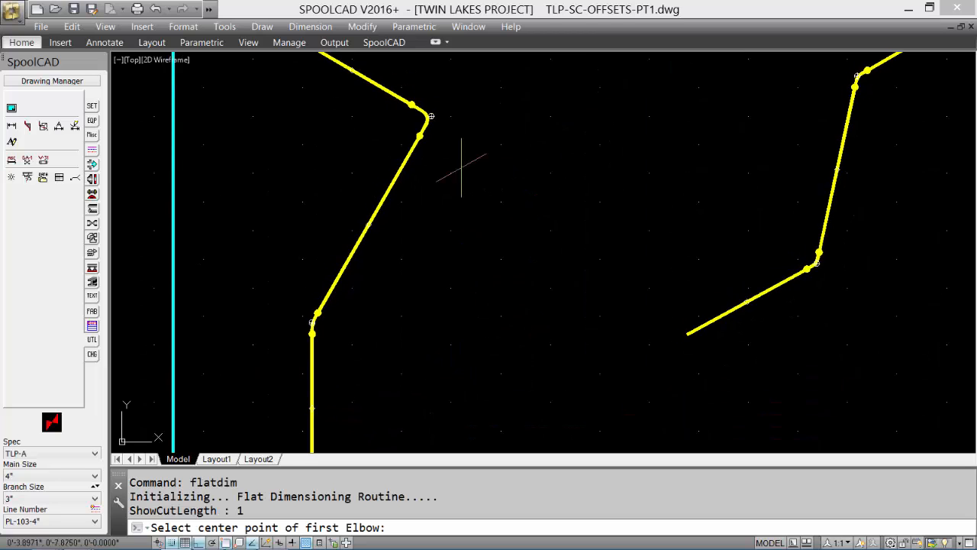
# Dimension the first line's offset between its upper and lower elbow centers, boxing straight down first and placing the dimension lines down to the right
pyautogui.keyDown('shift'); pyautogui.rightClick(511, 169); pyautogui.keyUp('shift')
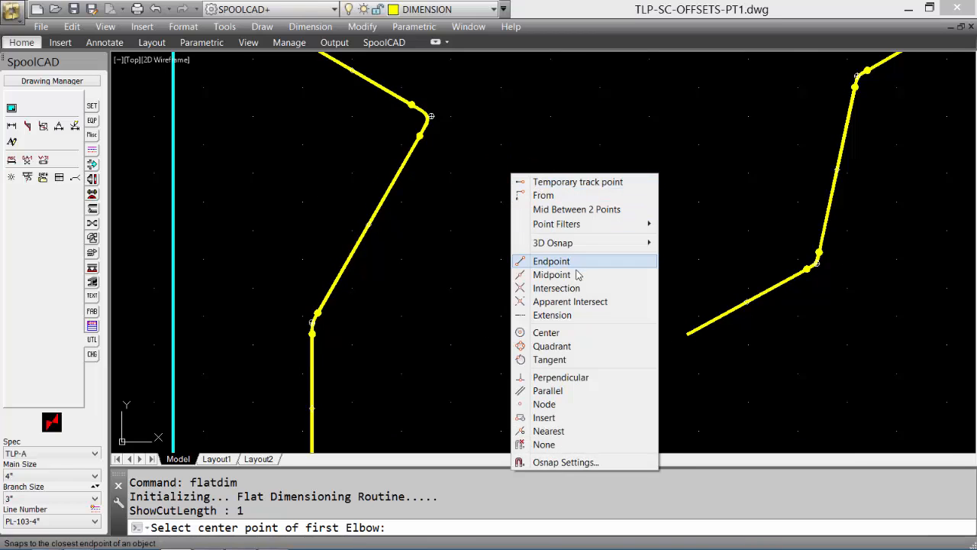
pyautogui.click(548, 332)
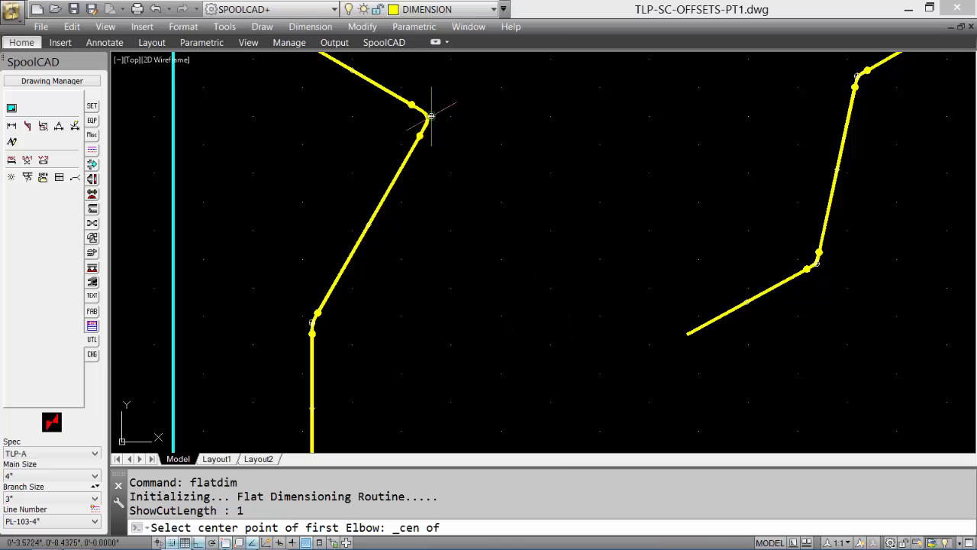
pyautogui.click(430, 116)
pyautogui.keyDown('shift'); pyautogui.rightClick(533, 196); pyautogui.keyUp('shift')
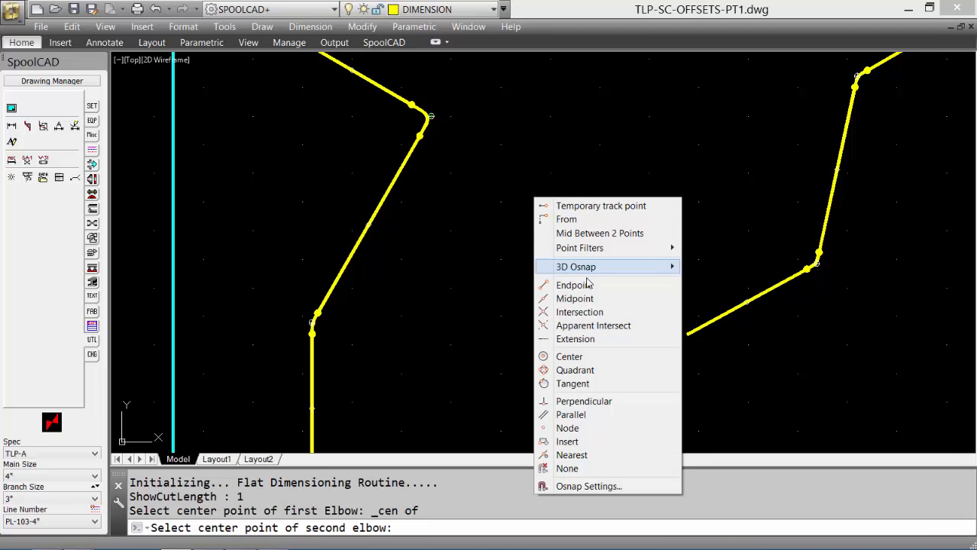
pyautogui.click(571, 355)
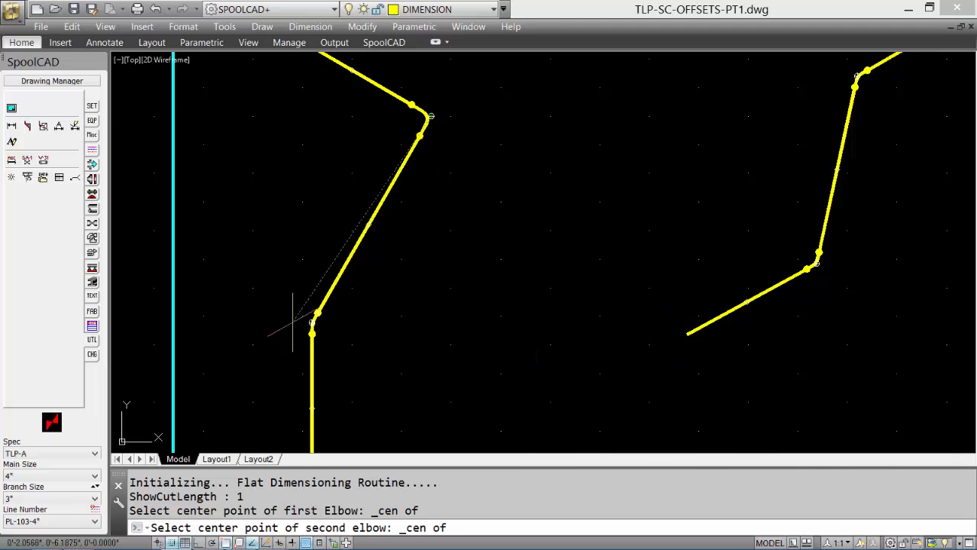
pyautogui.click(312, 322)
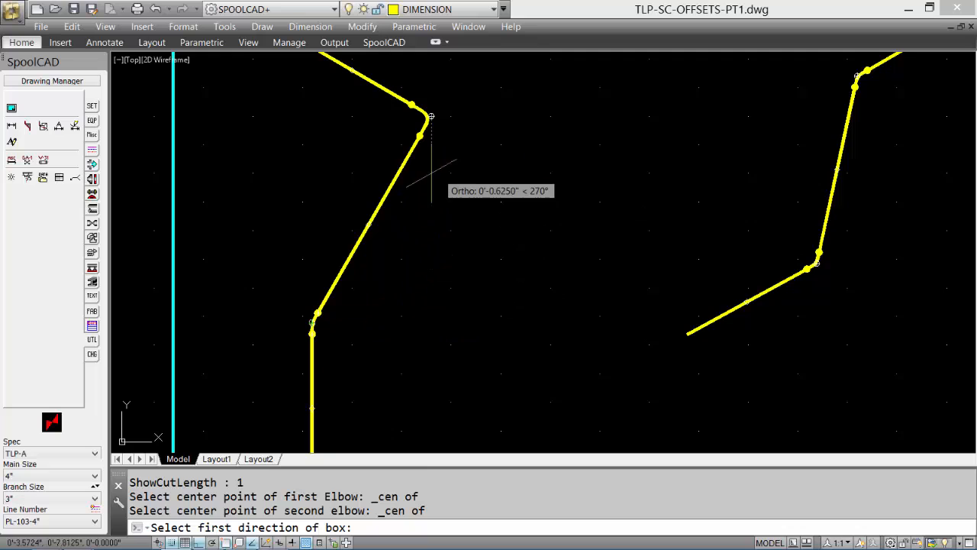
pyautogui.click(442, 270)
pyautogui.click(492, 229)
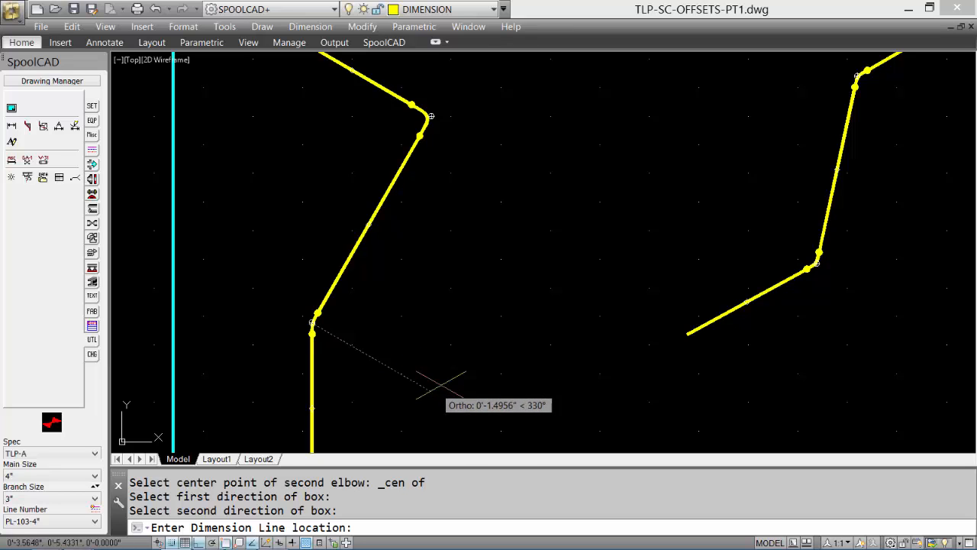
pyautogui.click(546, 252)
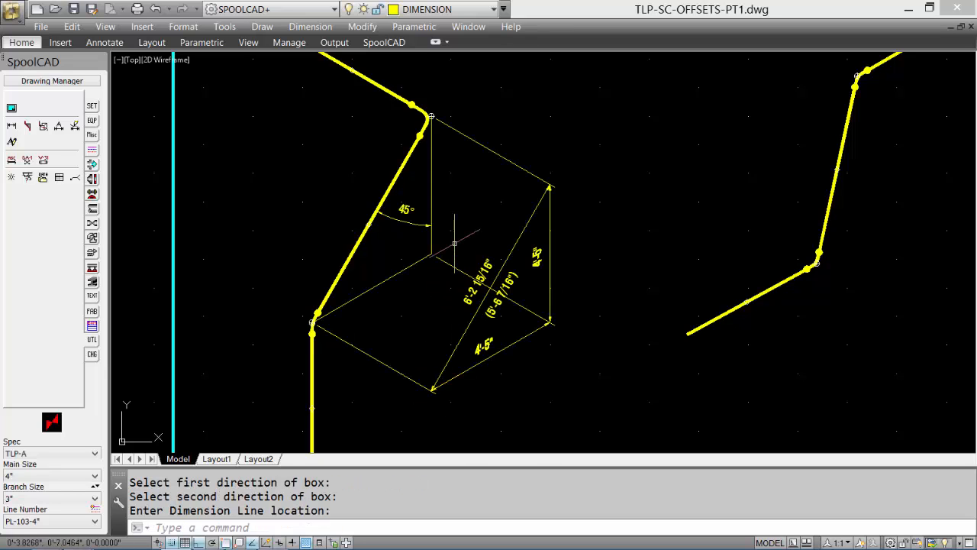
# Start a rolled dimension on the second line, using the centers of its upper and lower elbows as the two points
pyautogui.scroll(2, 454, 243)
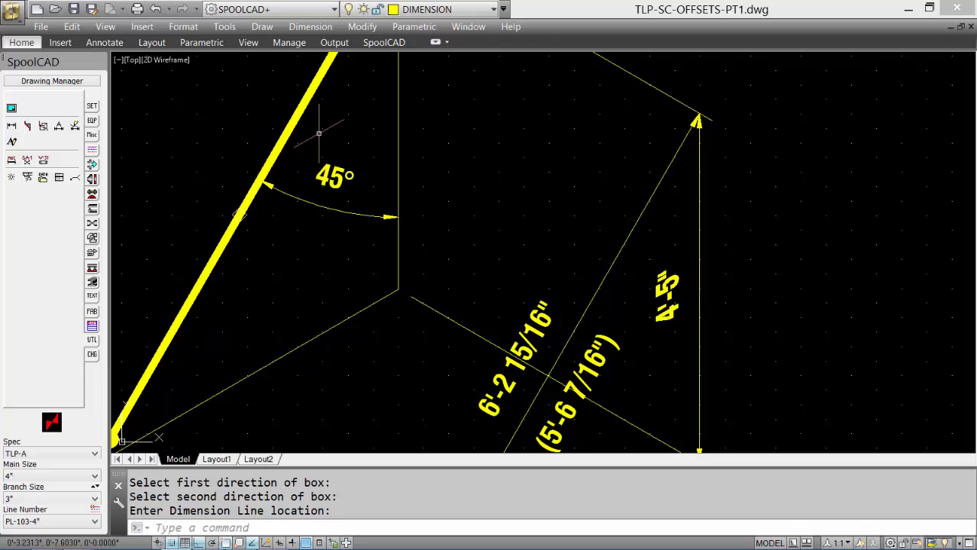
pyautogui.moveTo(504, 279); pyautogui.dragTo(395, 159, button='middle')
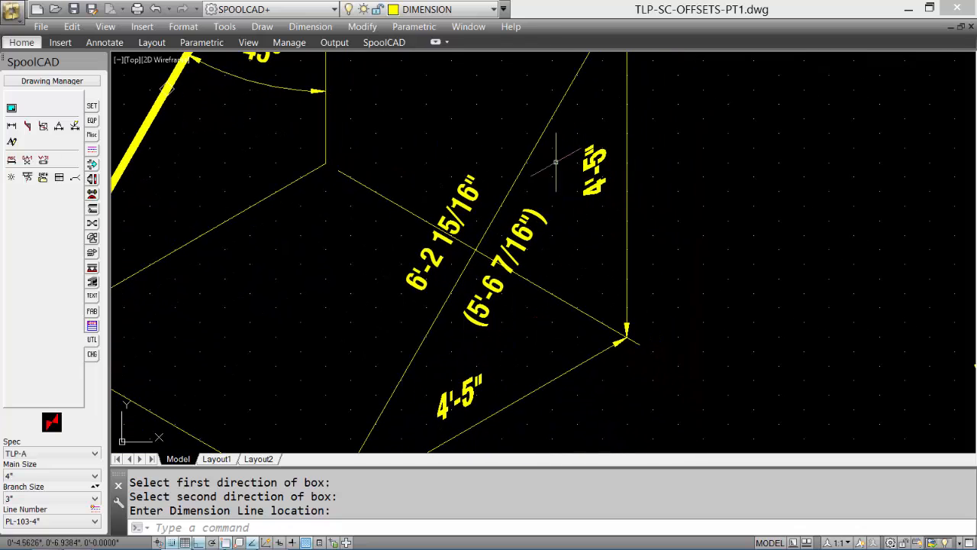
pyautogui.scroll(-2, 515, 328)
pyautogui.middleClick(514, 327)
pyautogui.middleClick(514, 328)
pyautogui.scroll(4, 568, 184)
pyautogui.moveTo(567, 199)
pyautogui.mouseDown(button='middle')
pyautogui.moveTo(535, 316)
pyautogui.moveTo(536, 306)
pyautogui.mouseUp(button='middle')
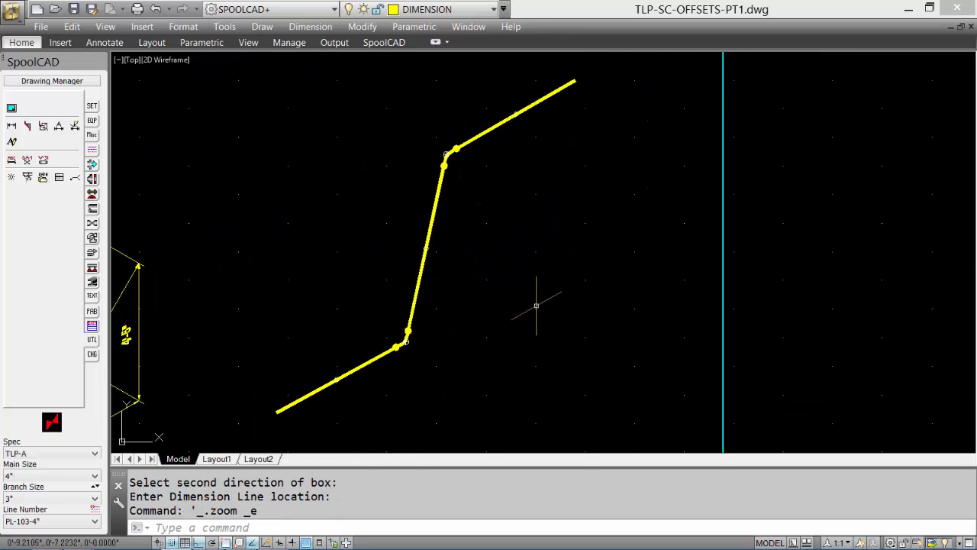
pyautogui.click(43, 126)
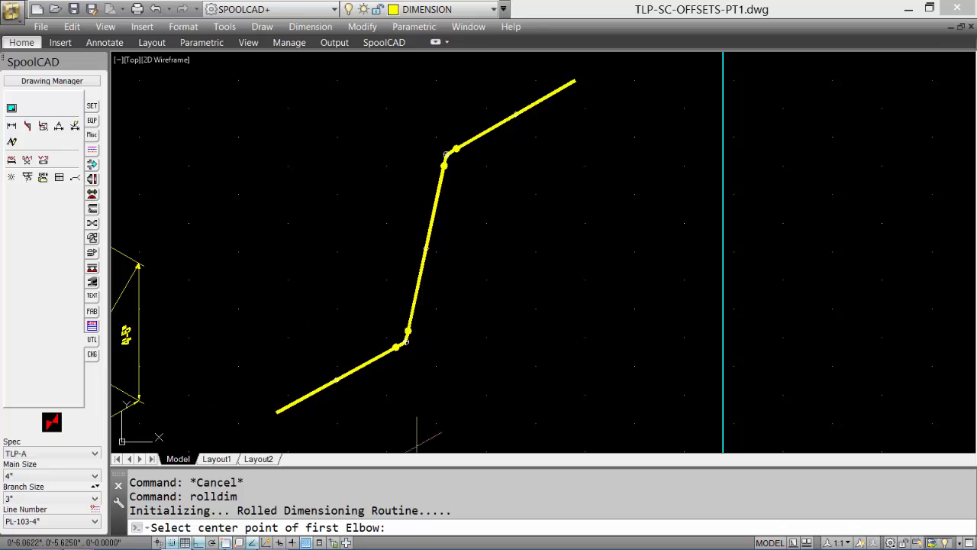
pyautogui.keyDown('shift'); pyautogui.rightClick(562, 220); pyautogui.keyUp('shift')
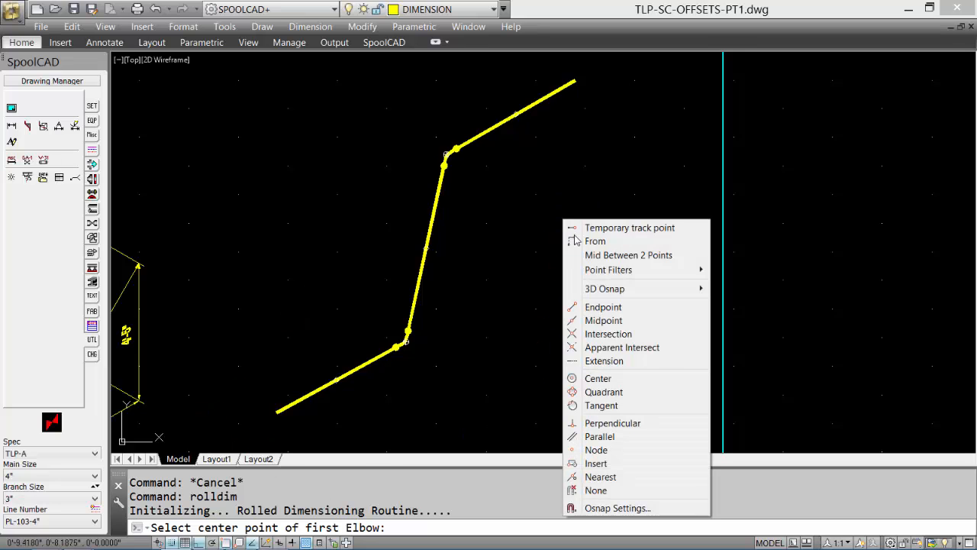
pyautogui.click(609, 378)
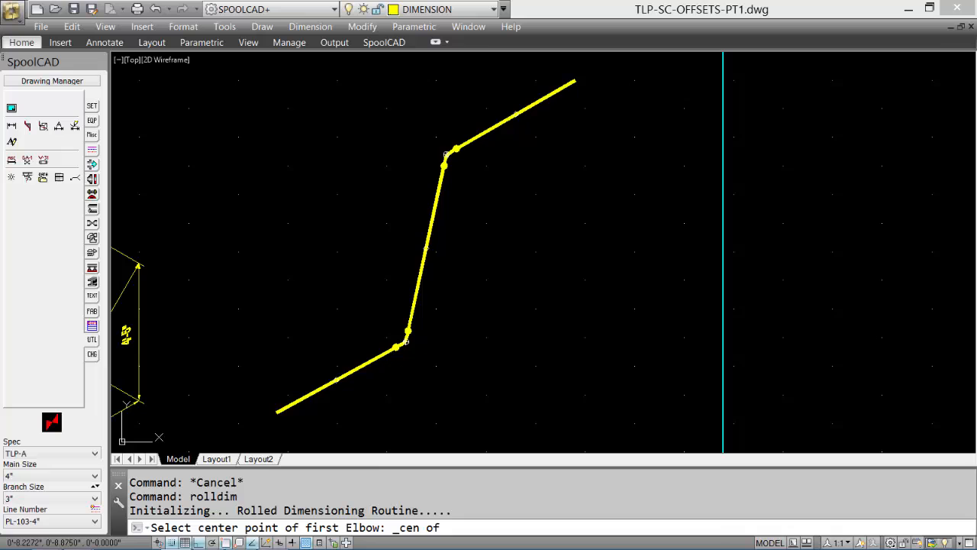
pyautogui.click(446, 155)
pyautogui.keyDown('shift'); pyautogui.rightClick(571, 253); pyautogui.keyUp('shift')
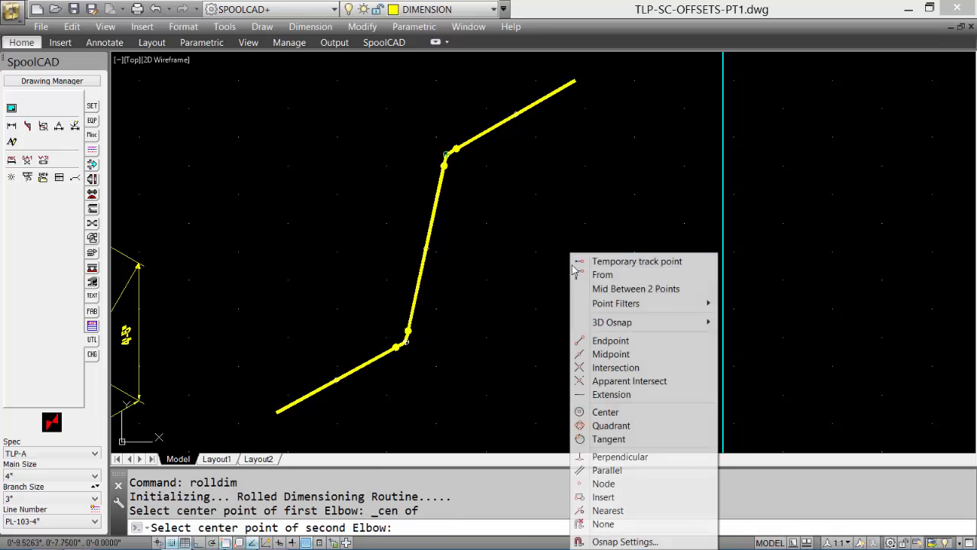
pyautogui.click(613, 413)
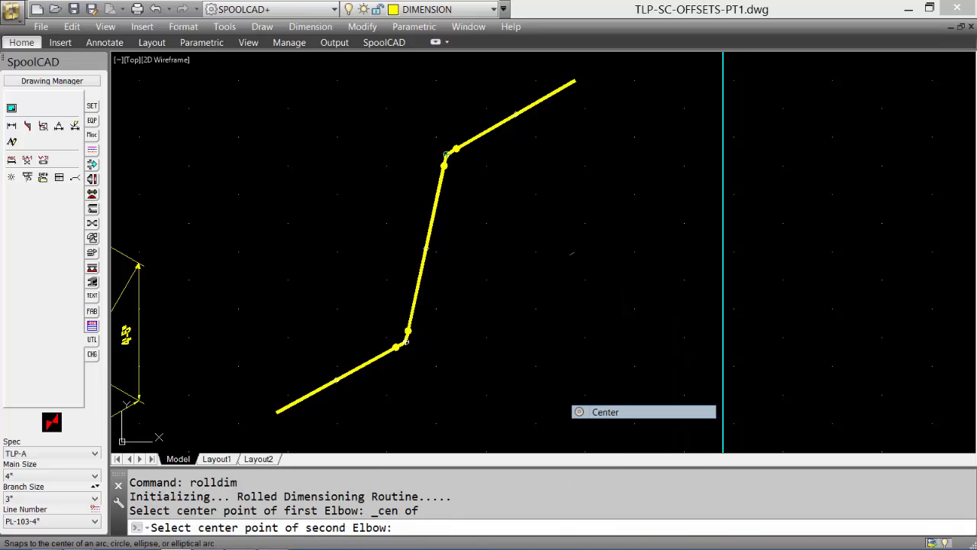
pyautogui.click(408, 345)
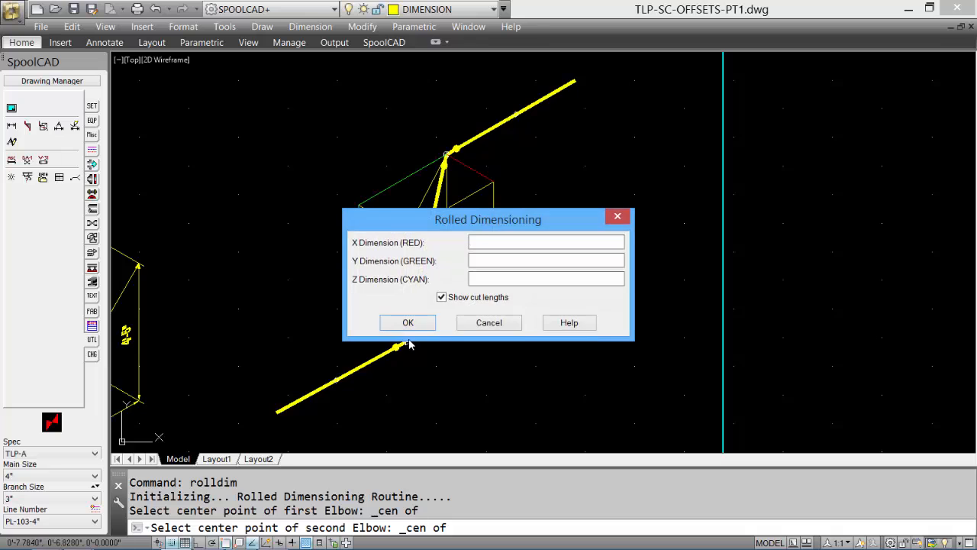
# Set the rolled dimension to X 32, Y 37 and Z 43 with cut lengths shown, and place its lines down to the right
pyautogui.moveTo(410, 222); pyautogui.dragTo(624, 192)
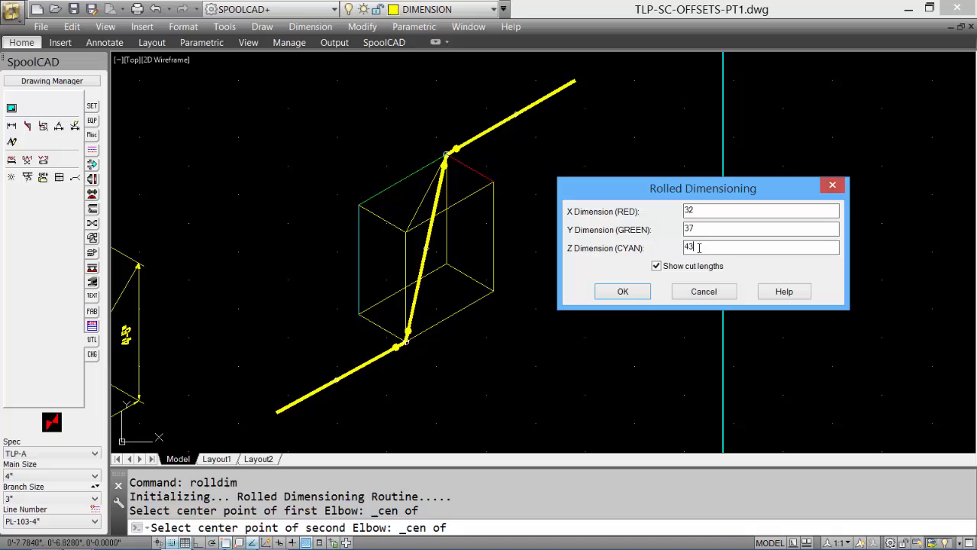
pyautogui.click(623, 291)
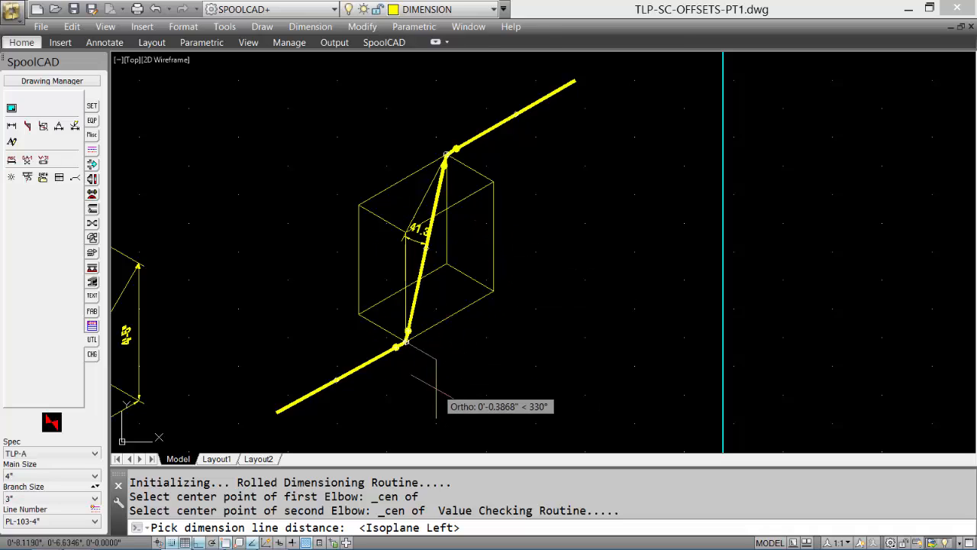
pyautogui.click(483, 383)
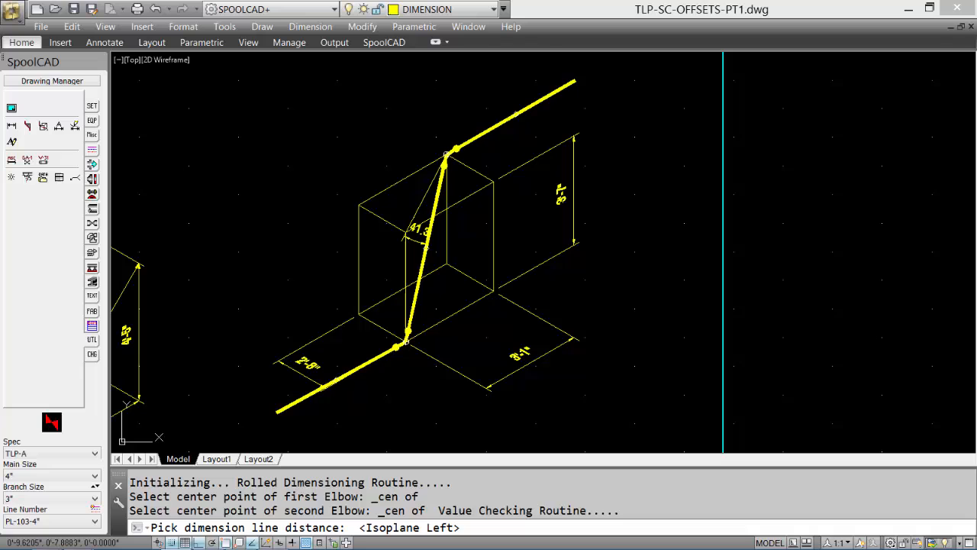
# Examine the second line's rolled offset dimensions, angle and cut length up close, and return to the whole sheet
pyautogui.scroll(5, 546, 254)
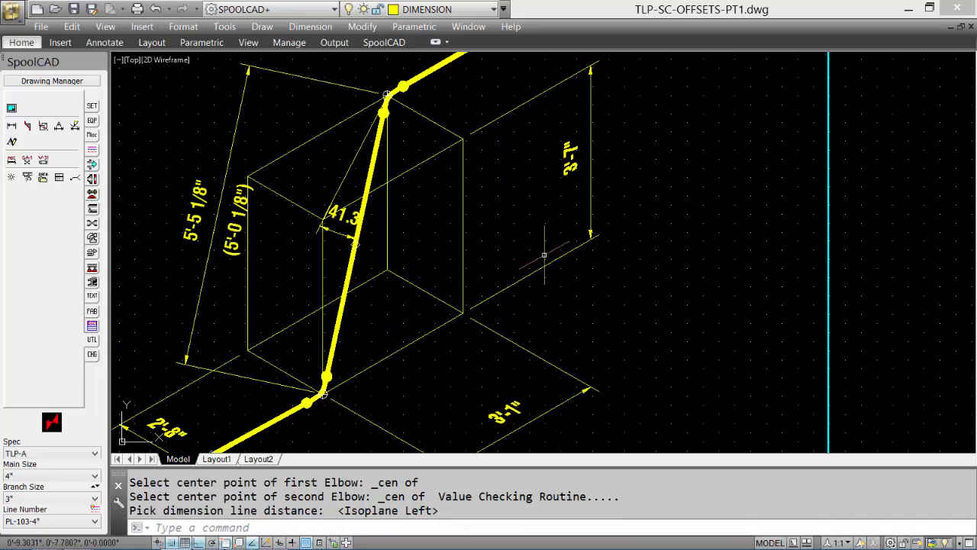
pyautogui.moveTo(381, 310); pyautogui.dragTo(481, 127, button='middle')
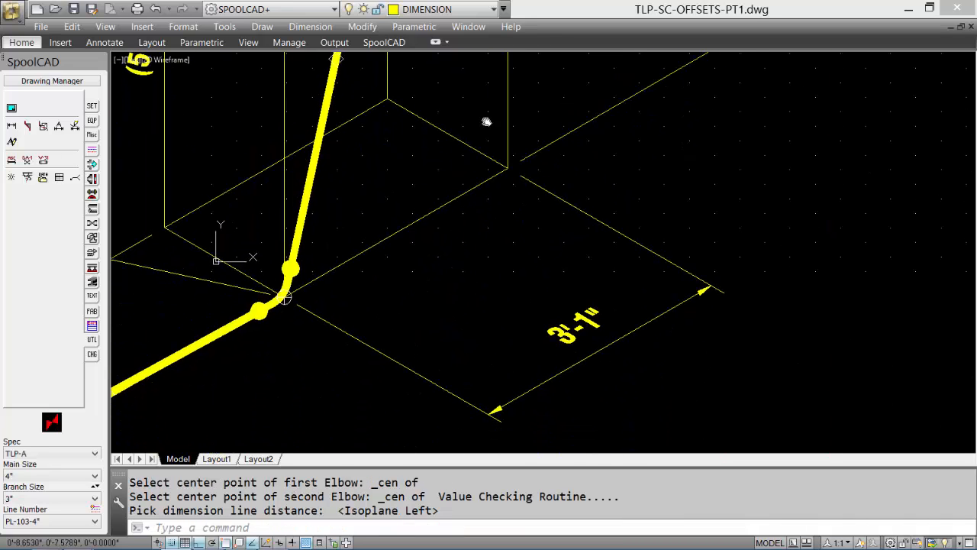
pyautogui.moveTo(407, 307); pyautogui.dragTo(613, 303, button='middle')
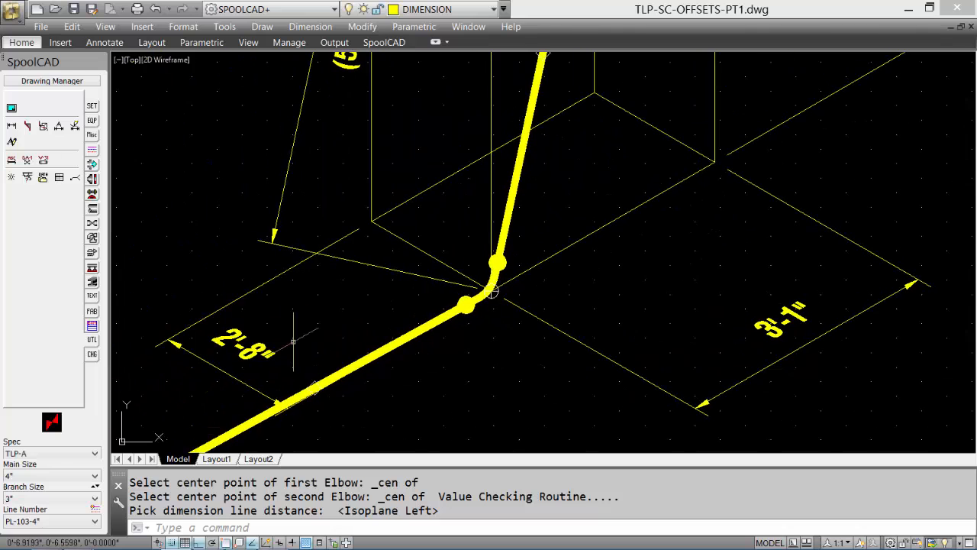
pyautogui.moveTo(329, 305); pyautogui.dragTo(252, 447, button='middle')
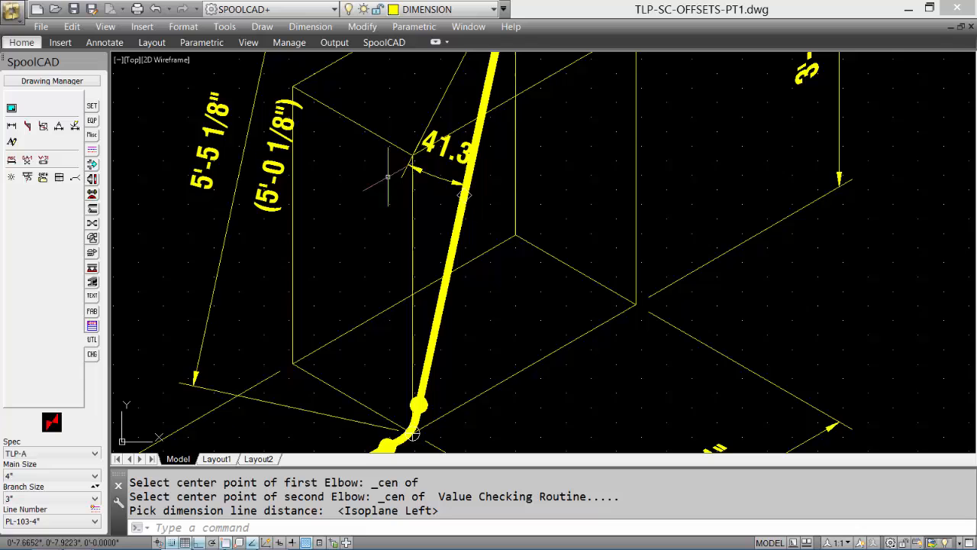
pyautogui.middleClick(495, 348)
pyautogui.middleClick(495, 347)
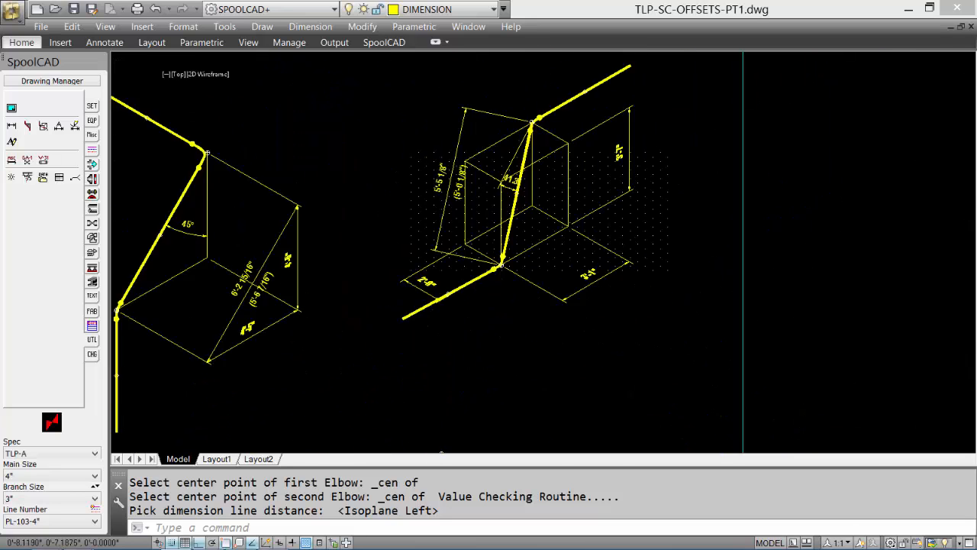
pyautogui.write('z')
pyautogui.press('Return')
pyautogui.write('e')
pyautogui.press('Return')
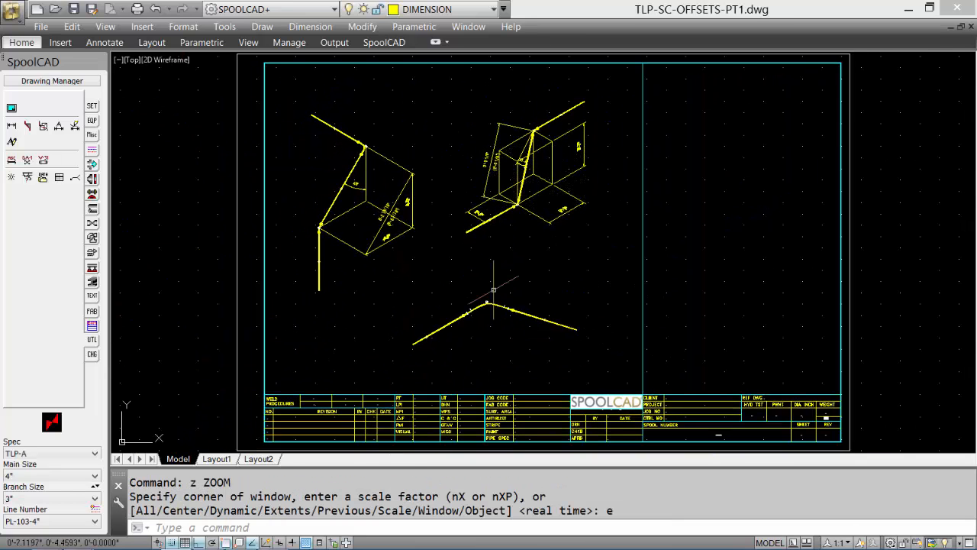
# Dimension the third line's first pipe from its free end to the weld at the bend as 3'-1", with the dimension line above
pyautogui.write('z')
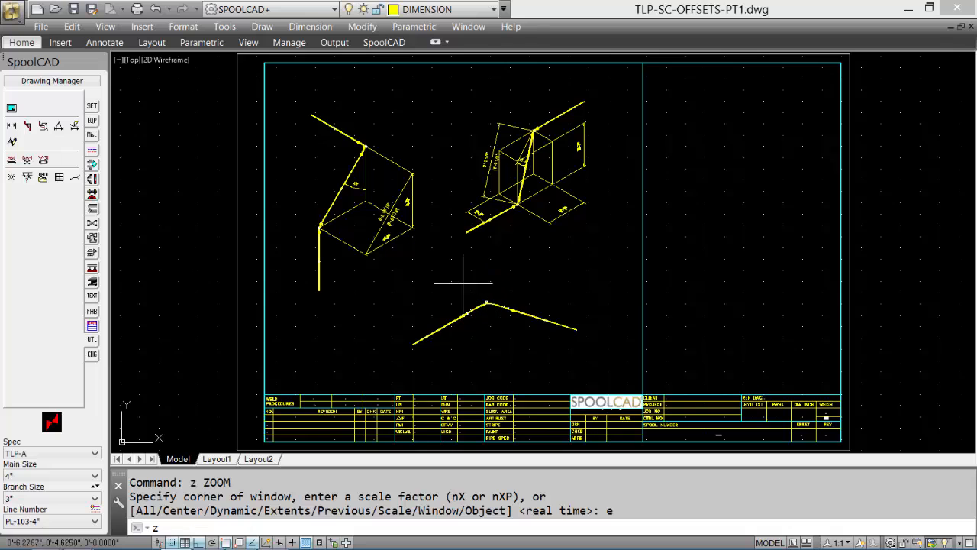
pyautogui.press('Return')
pyautogui.click(377, 243)
pyautogui.click(612, 387)
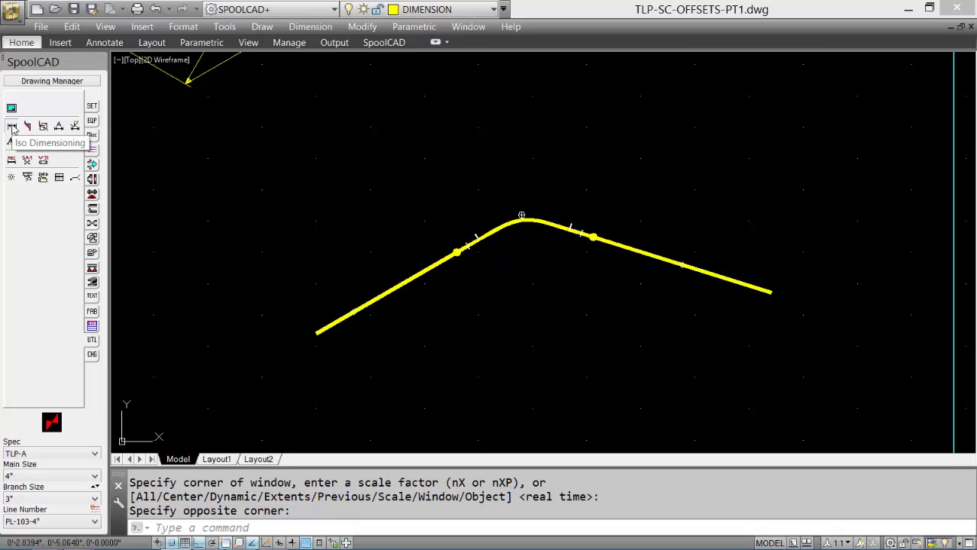
pyautogui.click(12, 127)
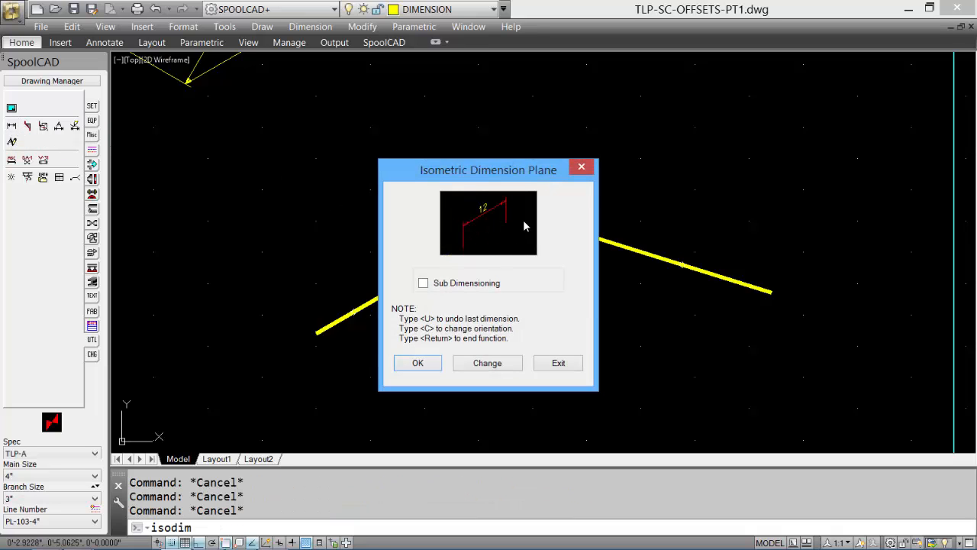
pyautogui.click(414, 363)
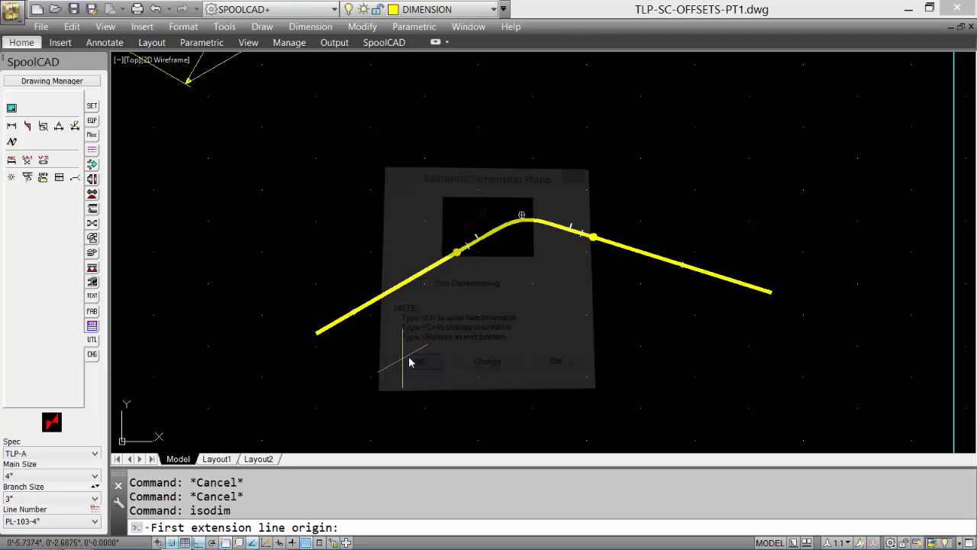
pyautogui.press('F9')
pyautogui.click(327, 339)
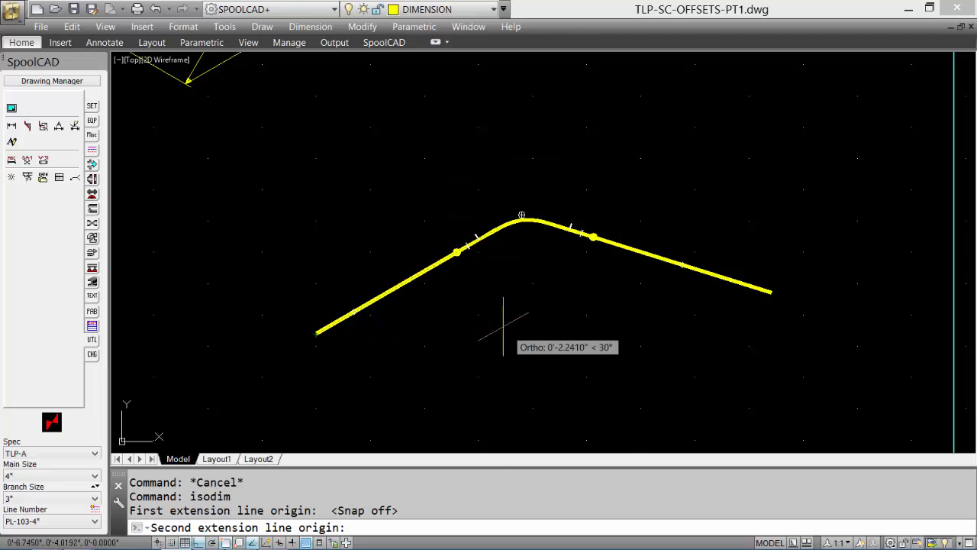
pyautogui.keyDown('shift'); pyautogui.rightClick(467, 254); pyautogui.keyUp('shift')
pyautogui.click(535, 411)
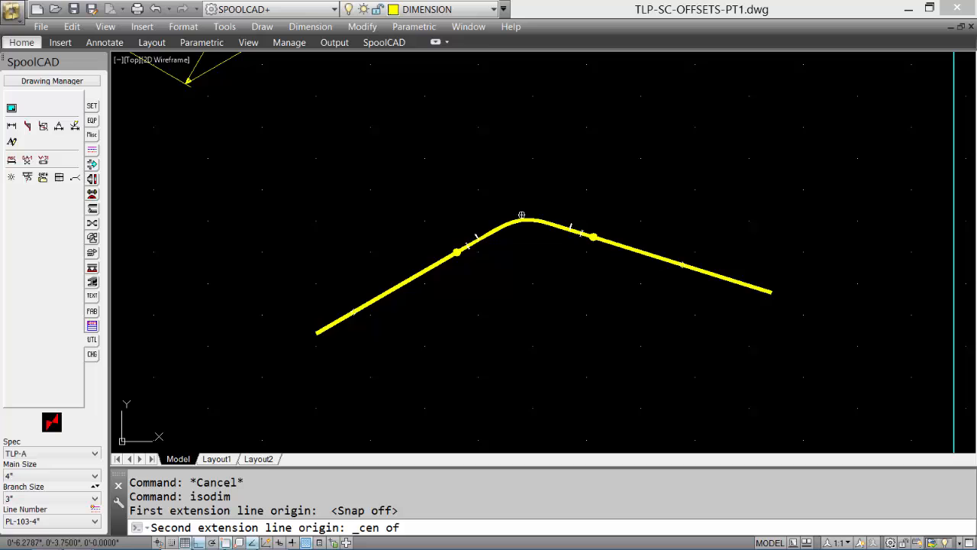
pyautogui.click(466, 252)
pyautogui.click(327, 213)
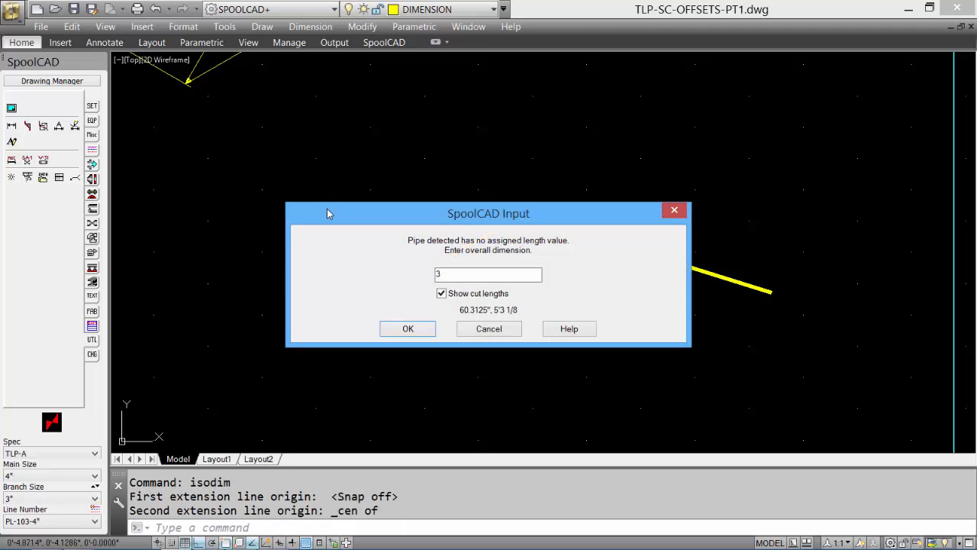
pyautogui.press('Return')
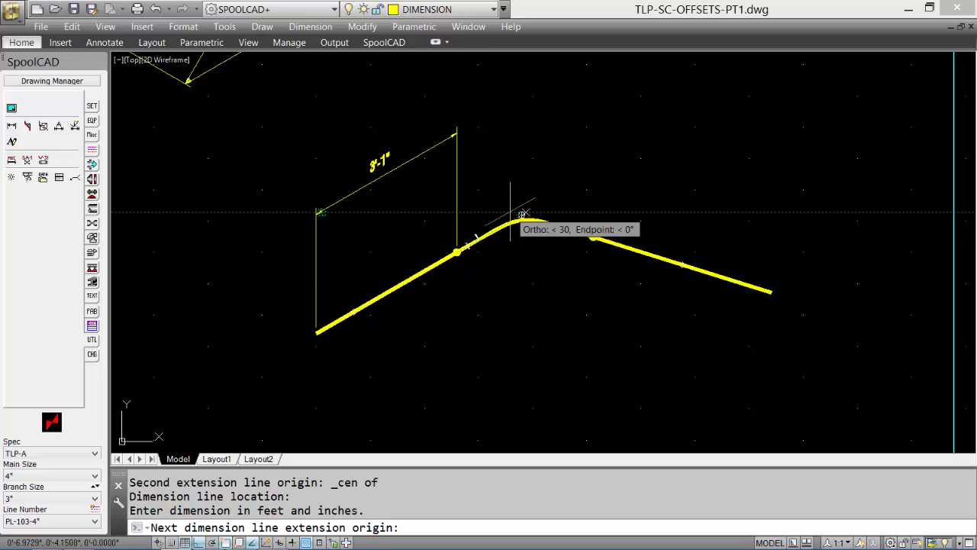
# Continue the dimension chain from the weld to the bend's first tangent endpoint and on to the bend's center, and end it
pyautogui.keyDown('shift'); pyautogui.rightClick(521, 213); pyautogui.keyUp('shift')
pyautogui.click(560, 266)
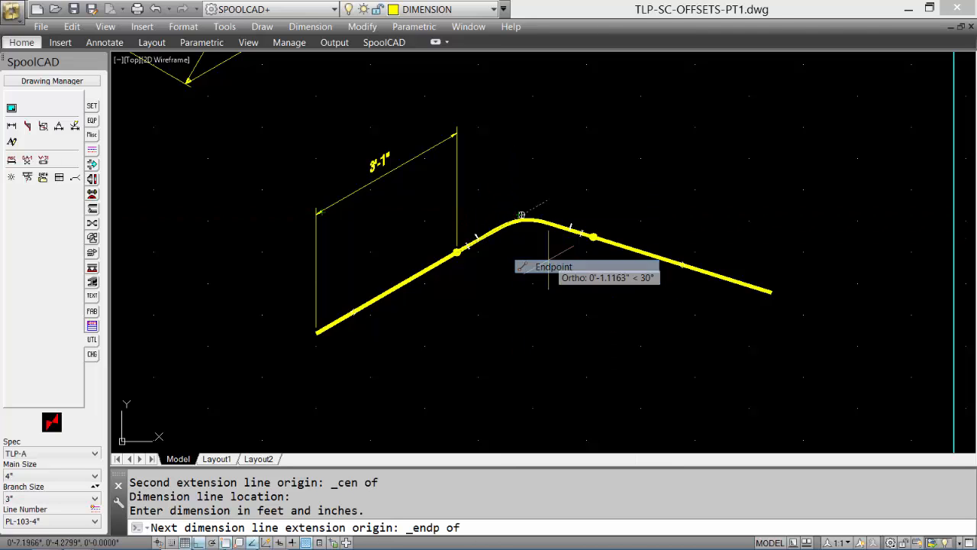
pyautogui.click(477, 239)
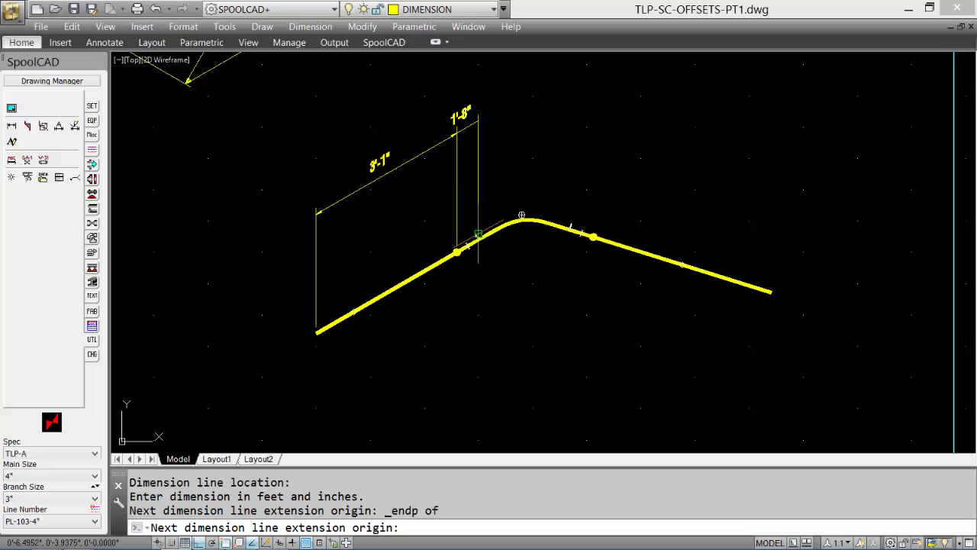
pyautogui.keyDown('shift'); pyautogui.rightClick(578, 148); pyautogui.keyUp('shift')
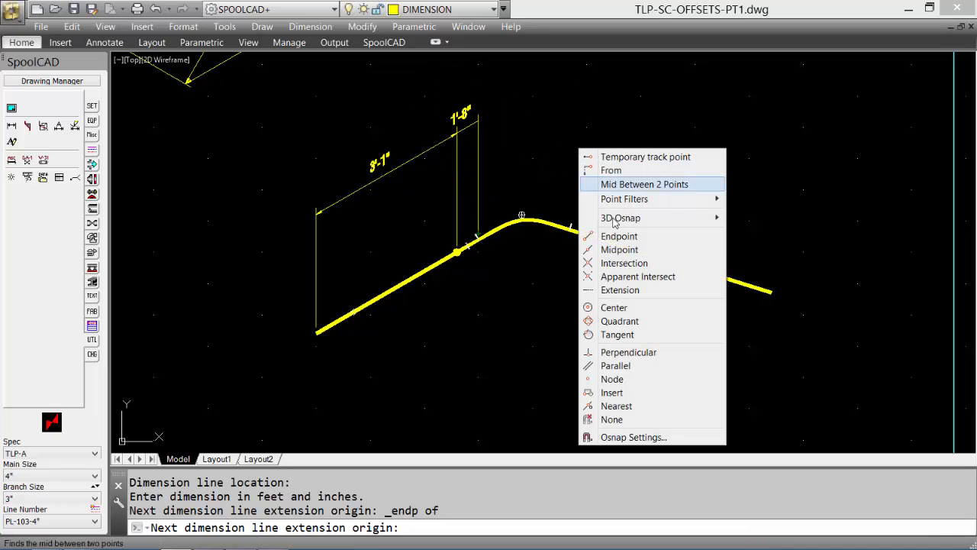
pyautogui.click(620, 307)
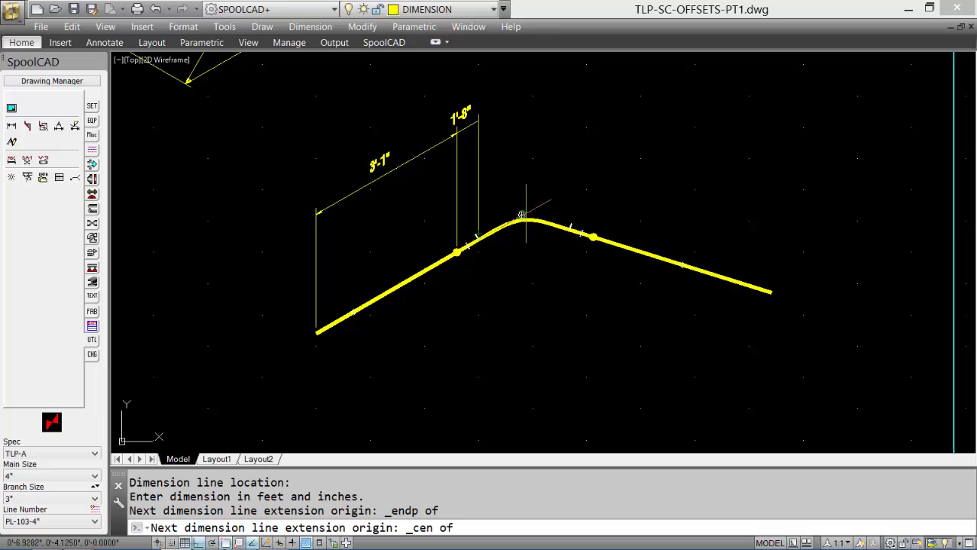
pyautogui.click(522, 215)
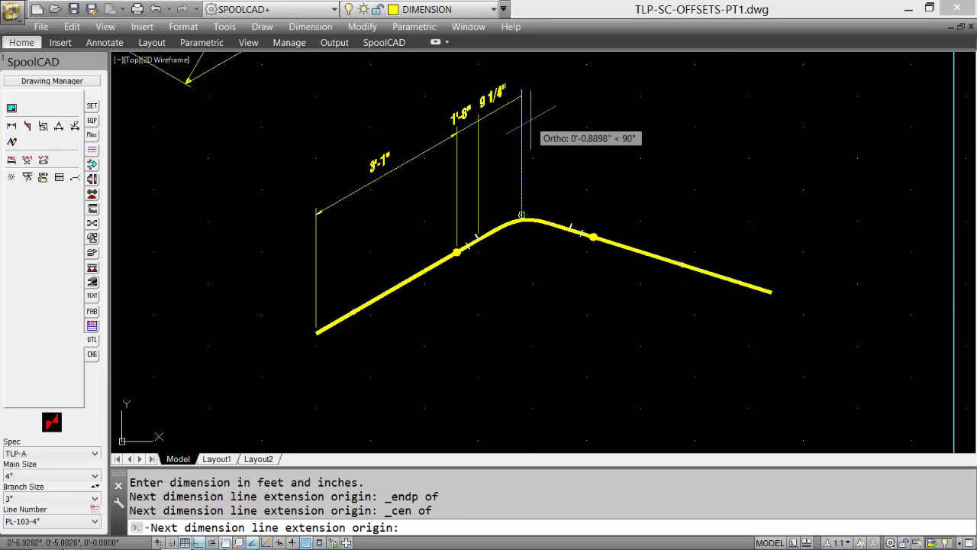
pyautogui.press('Return')
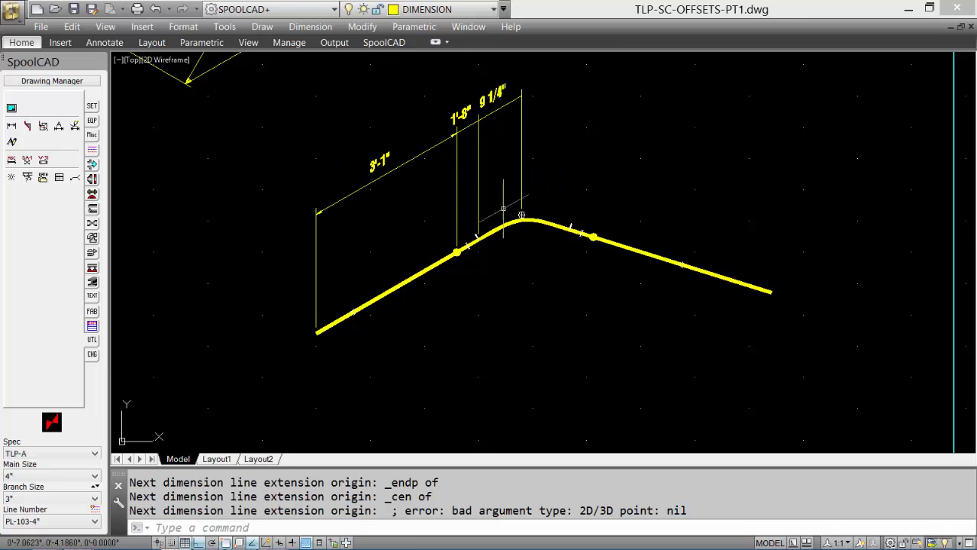
# Dimension the third line's second pipe in the aligned plane, from its free end to the weld, with an overall dimension of 37 placed above
pyautogui.click(12, 128)
pyautogui.click(500, 363)
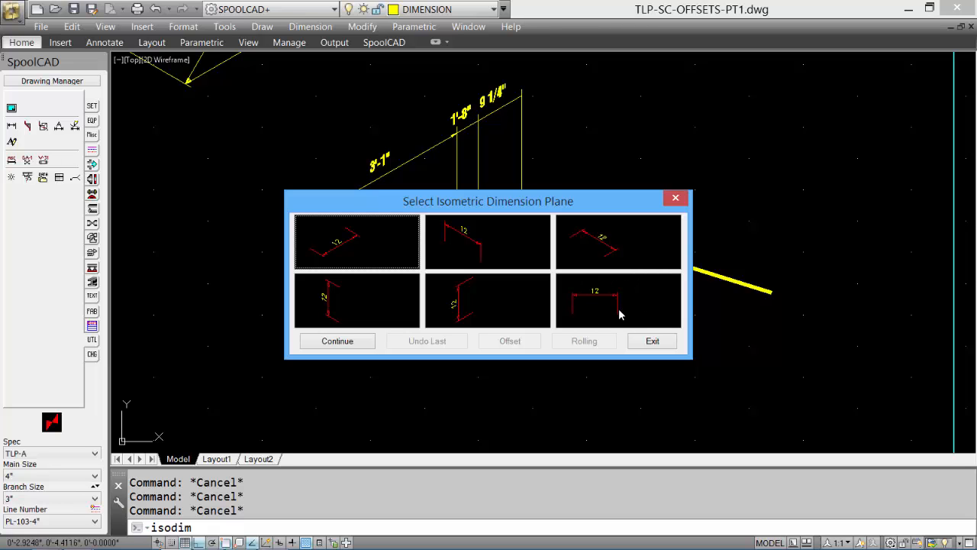
pyautogui.click(619, 312)
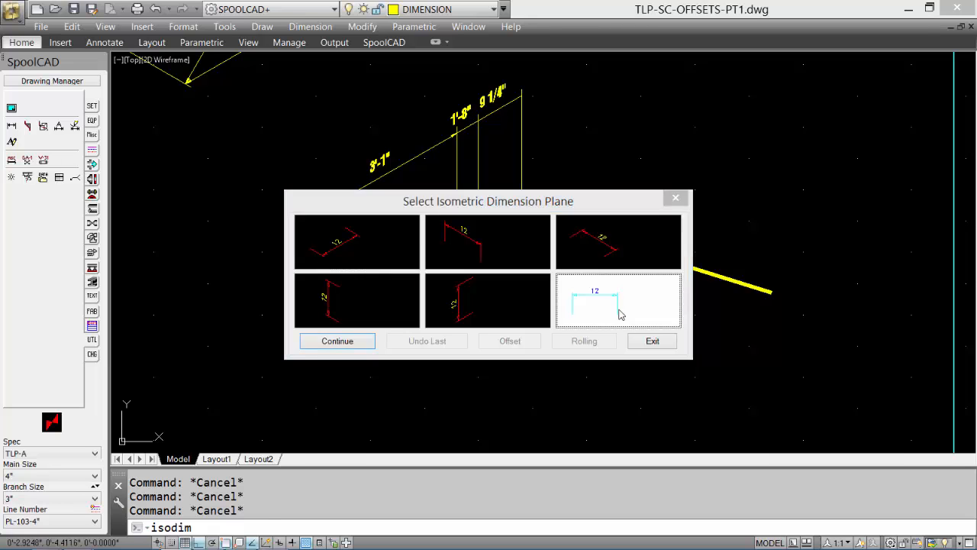
pyautogui.keyDown('shift'); pyautogui.rightClick(784, 321); pyautogui.keyUp('shift')
pyautogui.click(832, 113)
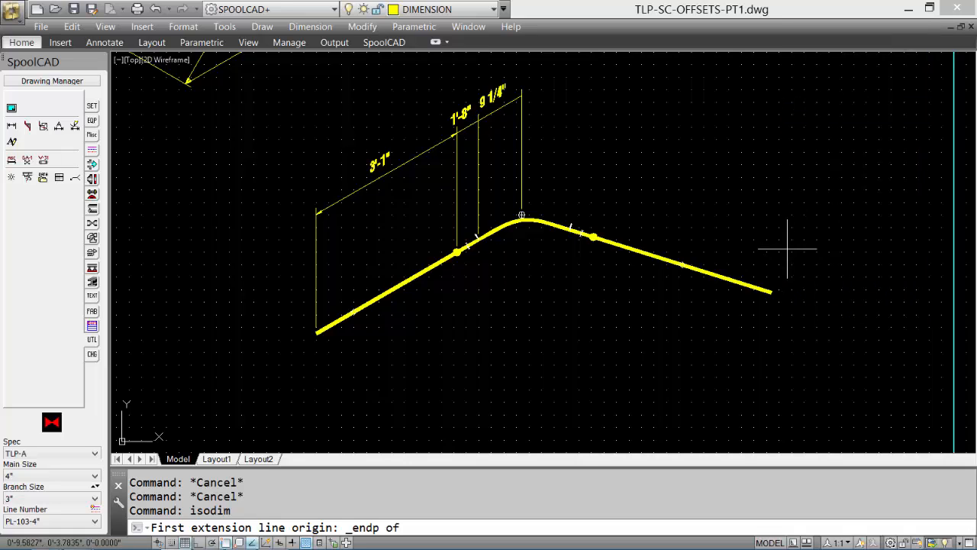
pyautogui.click(770, 291)
pyautogui.keyDown('shift'); pyautogui.rightClick(771, 206); pyautogui.keyUp('shift')
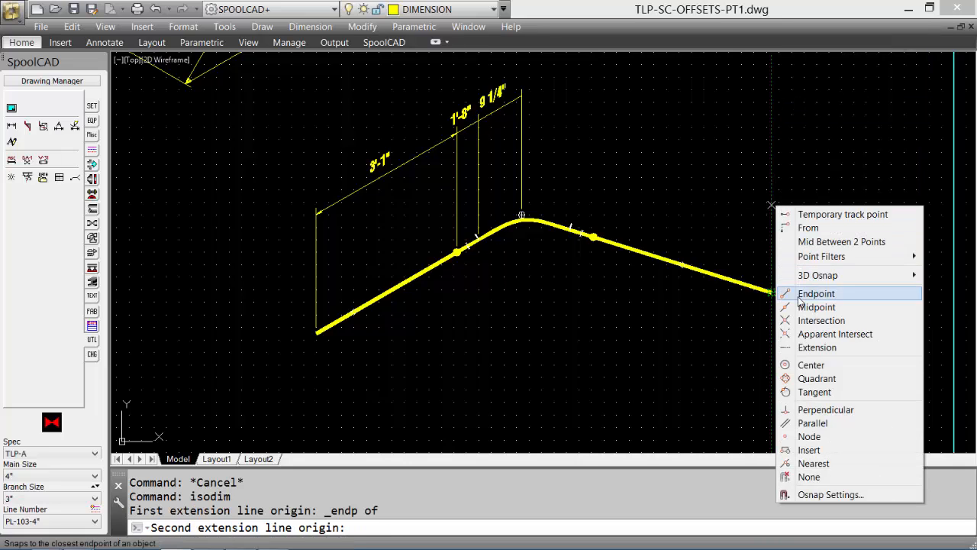
pyautogui.click(811, 365)
pyautogui.click(593, 237)
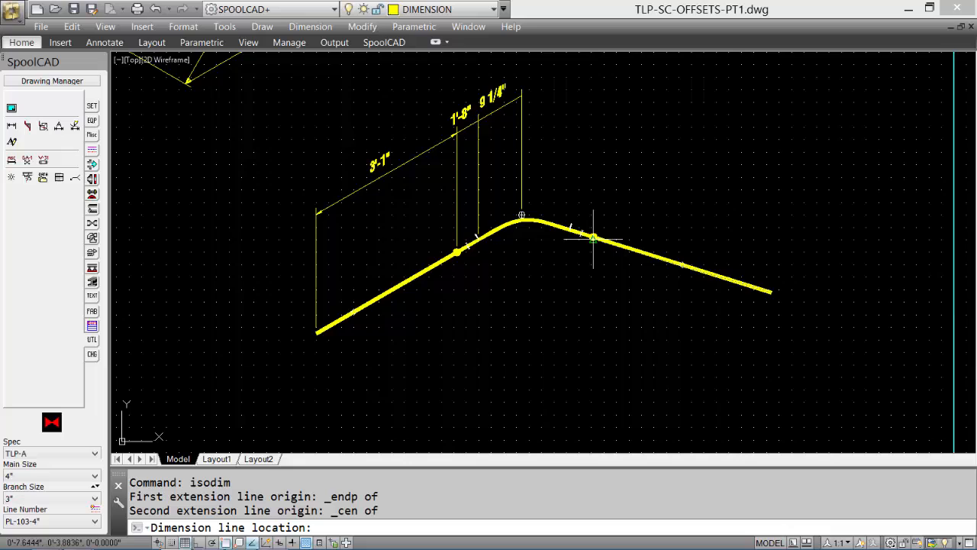
pyautogui.click(808, 153)
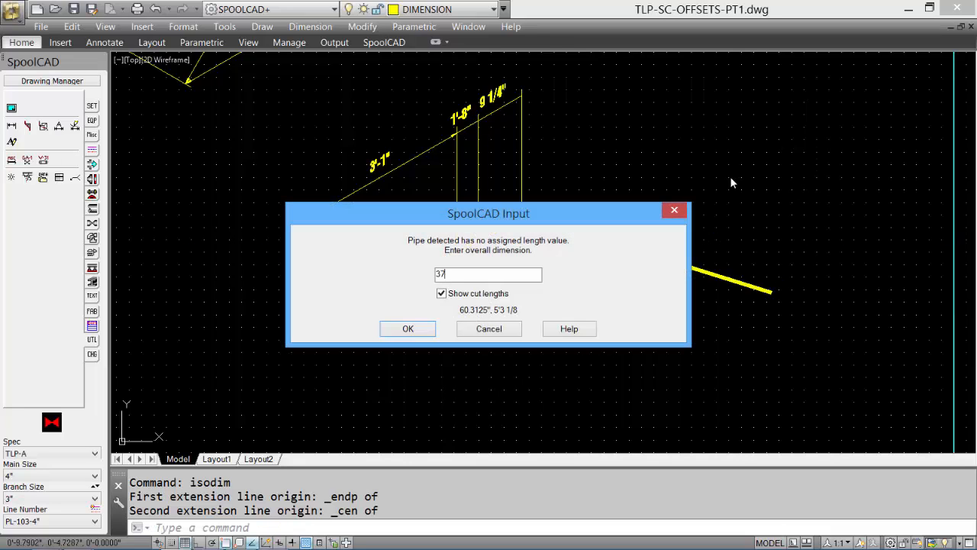
pyautogui.write('37')
pyautogui.press('Return')
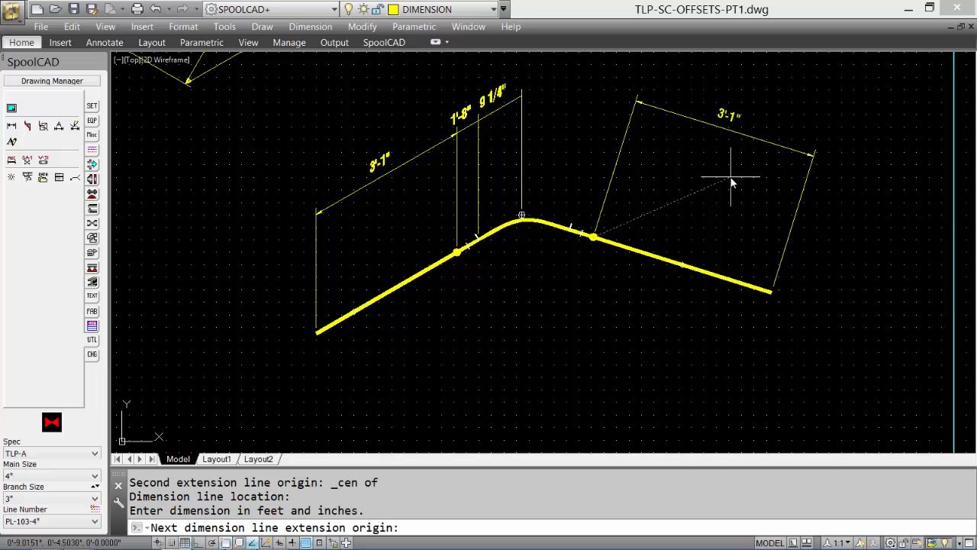
# Continue the second pipe's dimension chain from the weld to the bend's nearer tangent endpoint and on to the bend's center, and end it
pyautogui.keyDown('shift'); pyautogui.rightClick(633, 175); pyautogui.keyUp('shift')
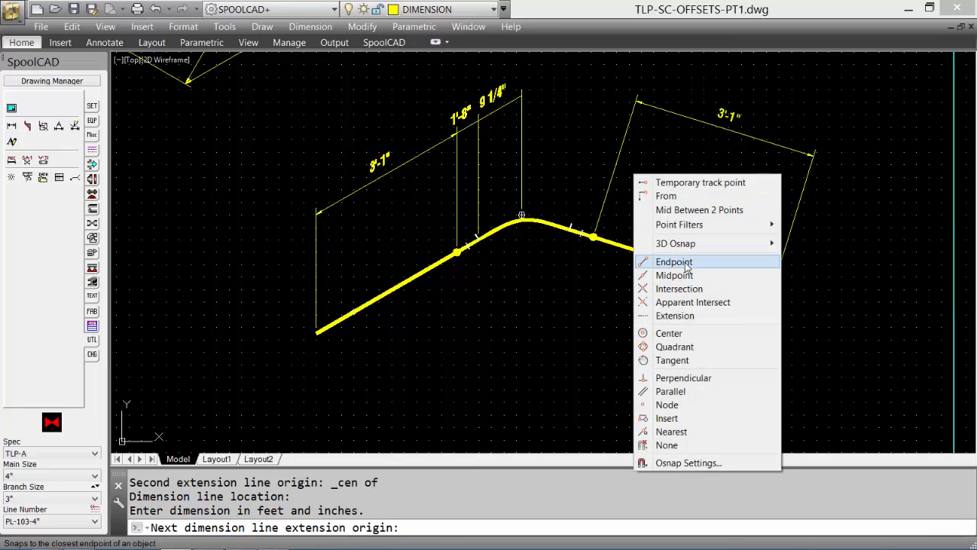
pyautogui.click(661, 260)
pyautogui.click(571, 227)
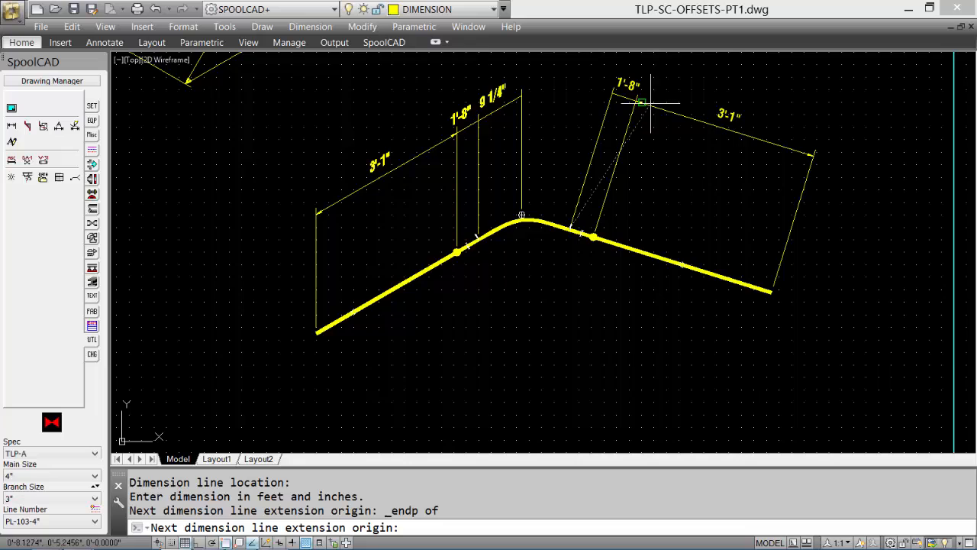
pyautogui.keyDown('shift'); pyautogui.rightClick(587, 222); pyautogui.keyUp('shift')
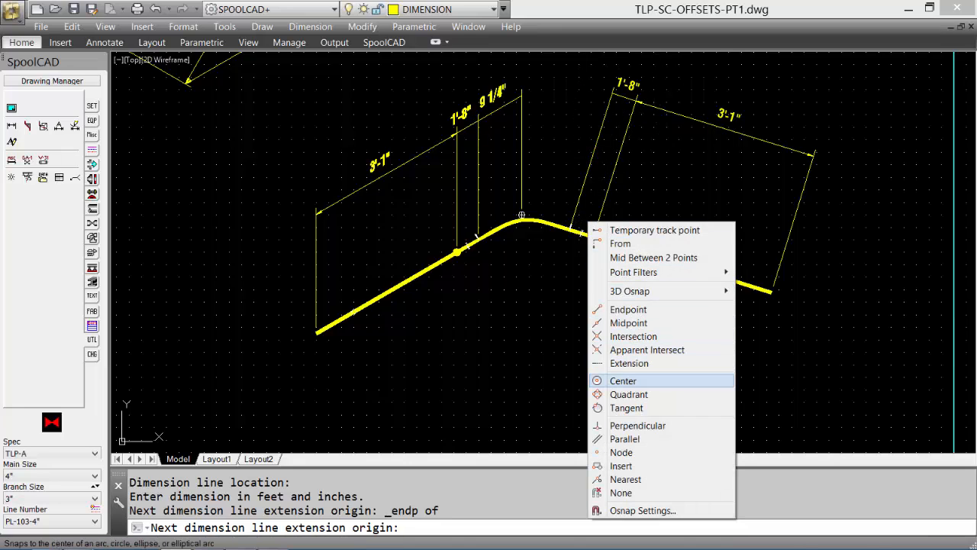
pyautogui.click(623, 381)
pyautogui.click(521, 216)
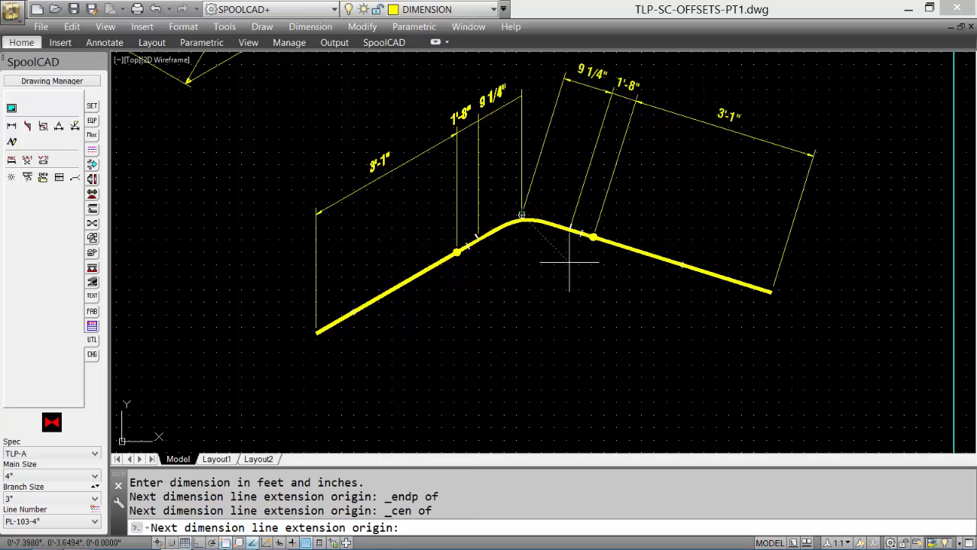
pyautogui.press('Return')
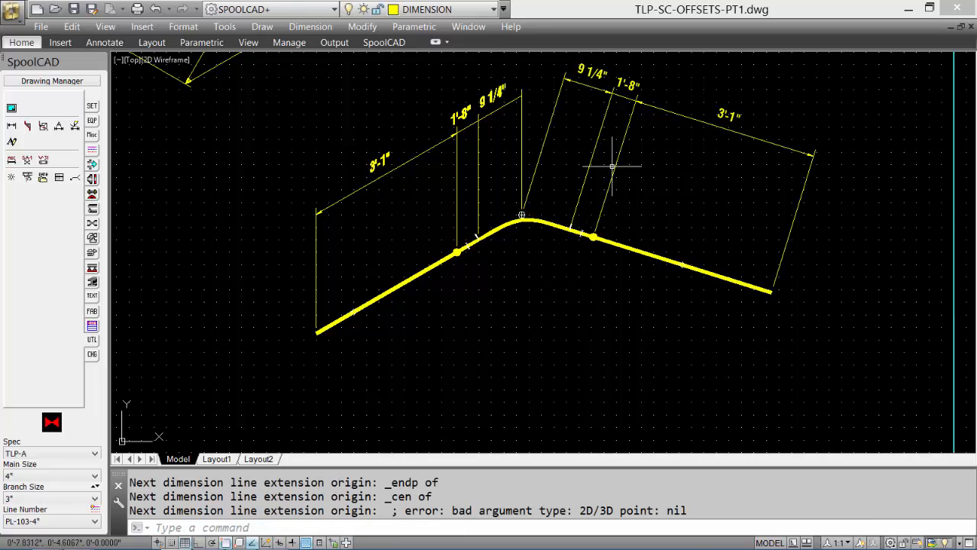
# Stretch the second pipe's three aligned dimensions together so their extension lines stand vertical and the chain meets the first pipe's dimensions above the bend
pyautogui.moveTo(622, 164); pyautogui.dragTo(584, 226, button='middle')
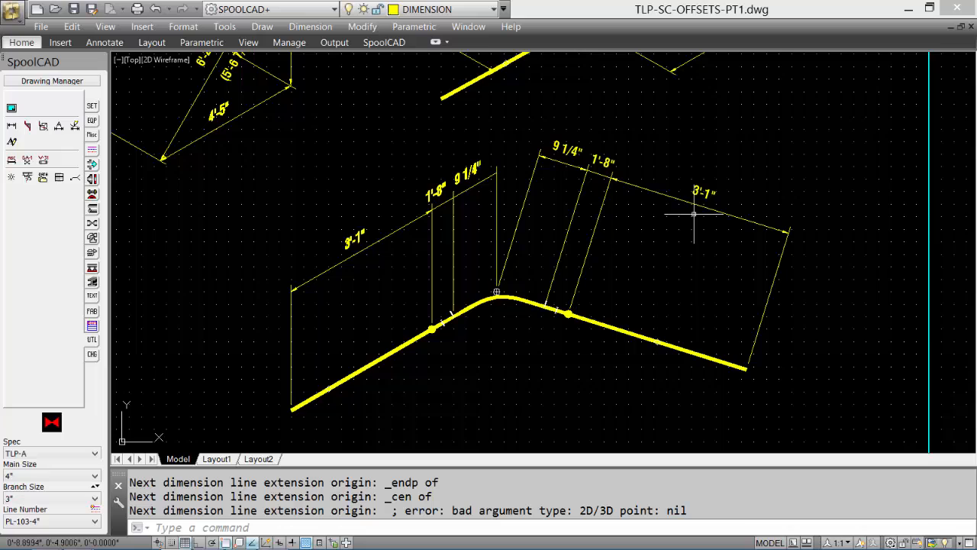
pyautogui.write('s')
pyautogui.press('Return')
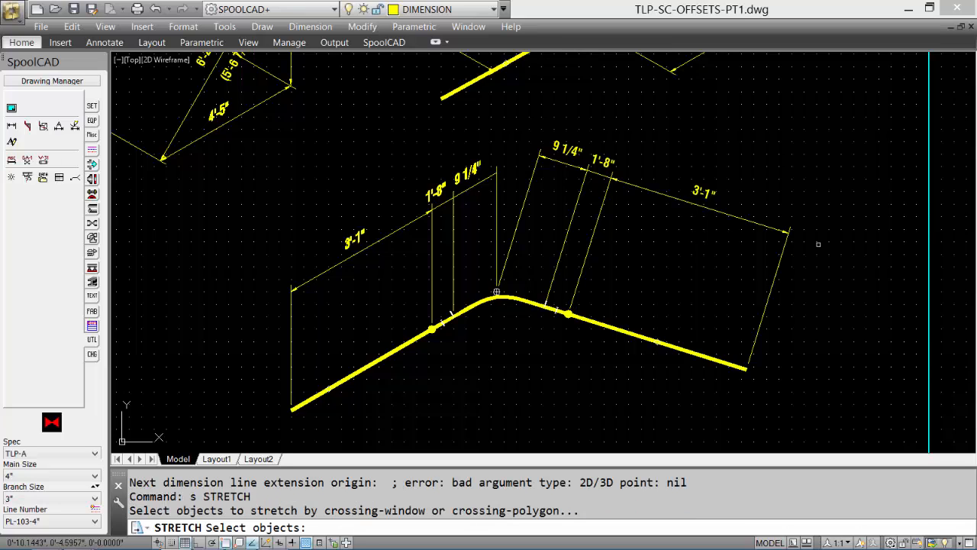
pyautogui.click(822, 274)
pyautogui.click(535, 152)
pyautogui.press('Return')
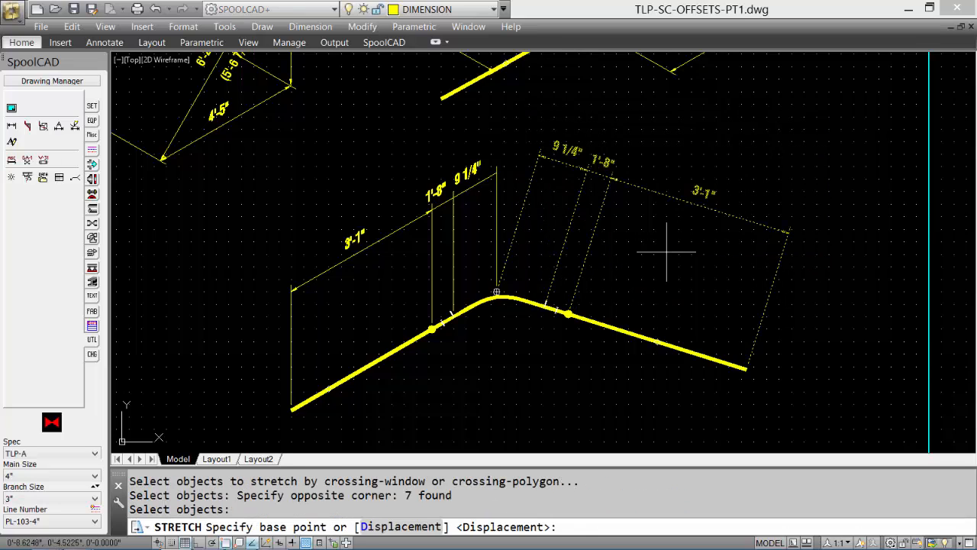
pyautogui.click(666, 254)
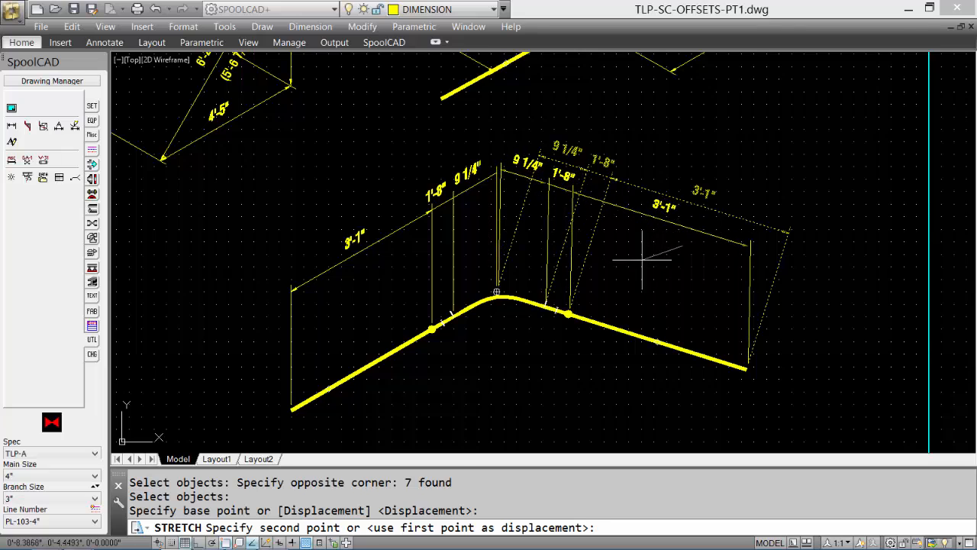
pyautogui.click(650, 253)
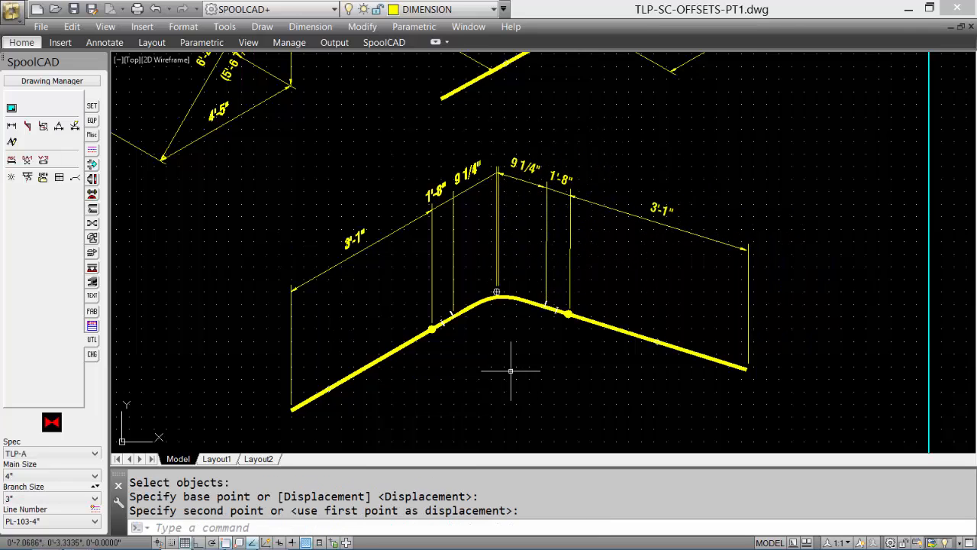
pyautogui.middleClick(535, 362)
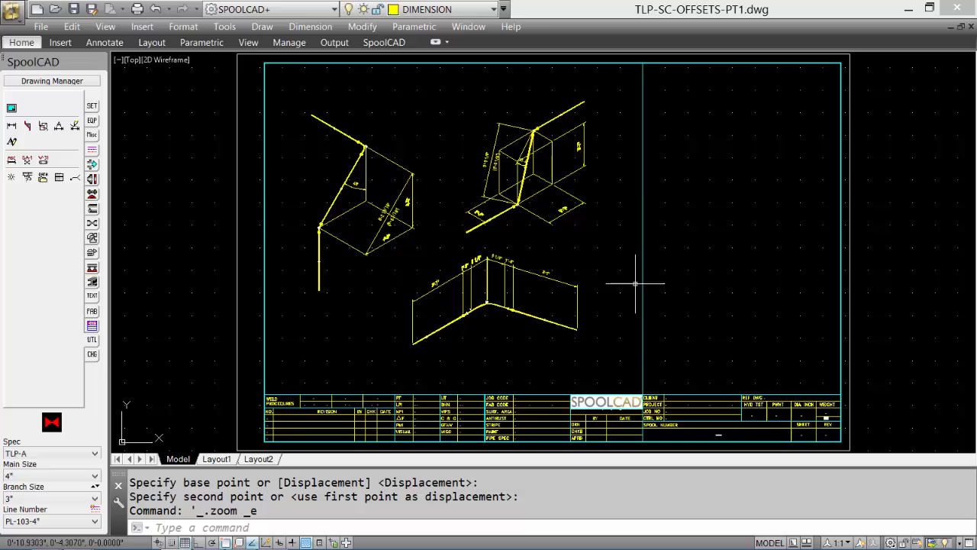